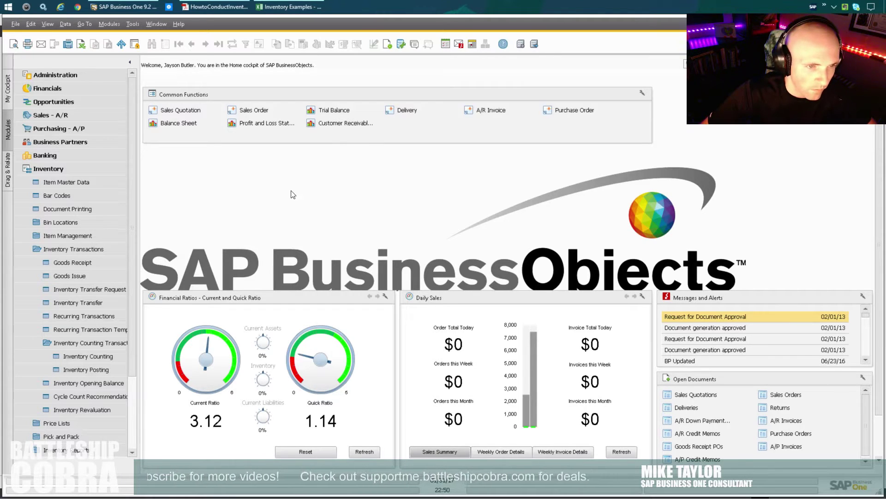
# Bring SAP Business One into focus and collapse the Inventory module in the Modules pane
pyautogui.click(249, 221)
pyautogui.click(45, 170)
pyautogui.click(46, 169)
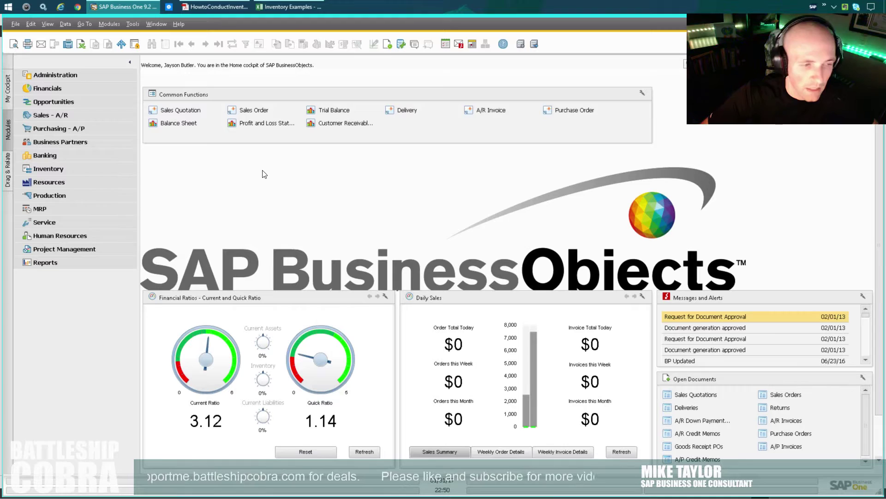
# Skim the inventory counting guide PDF to page 13, then return to SAP Business One
pyautogui.click(216, 7)
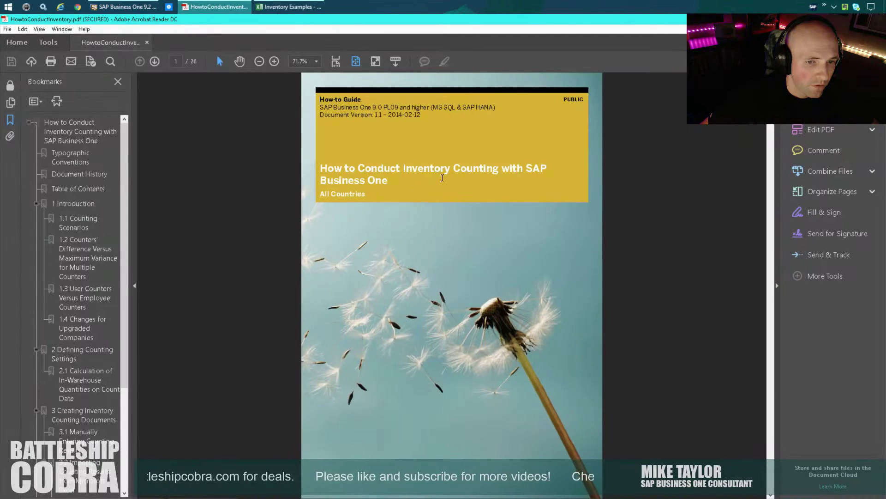
pyautogui.keyDown('ctrl'); pyautogui.scroll(3, 406, 213); pyautogui.keyUp('ctrl')
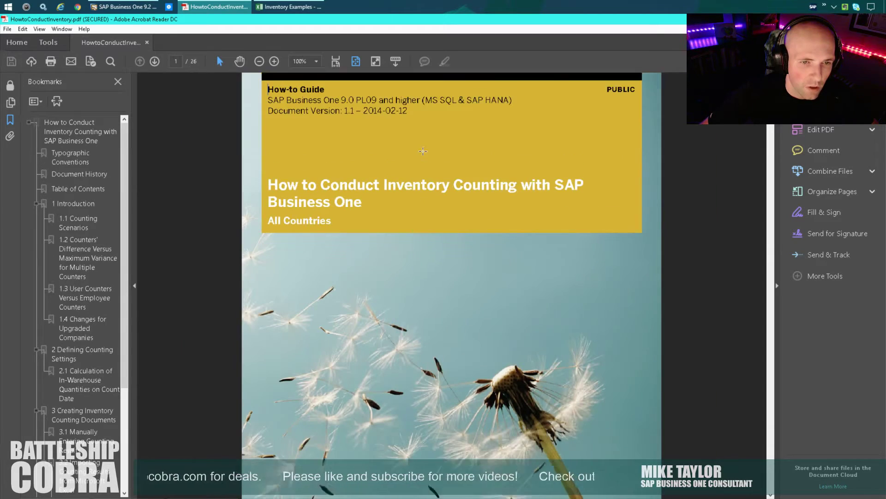
pyautogui.scroll(-2, 419, 156)
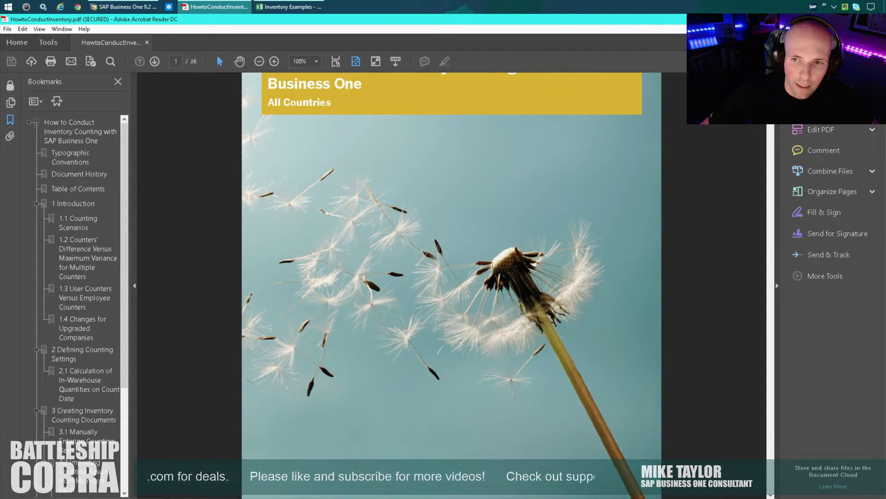
pyautogui.moveTo(771, 86); pyautogui.dragTo(772, 170)
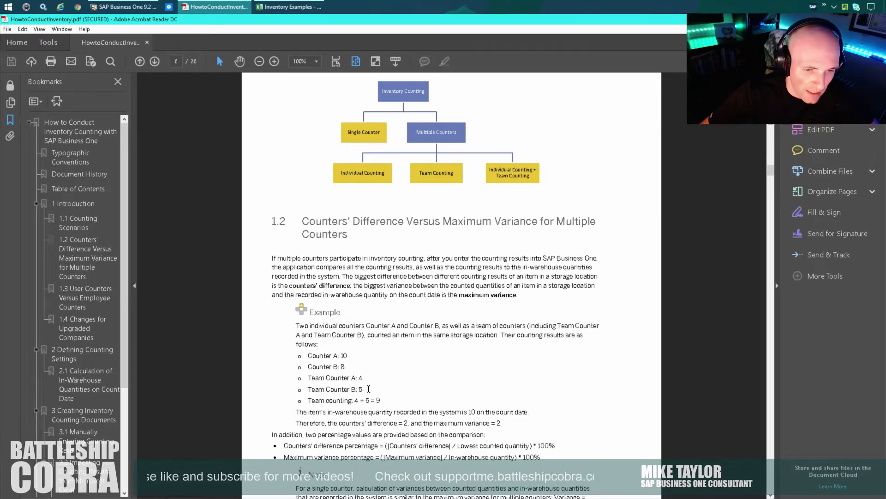
pyautogui.scroll(-1, 774, 175)
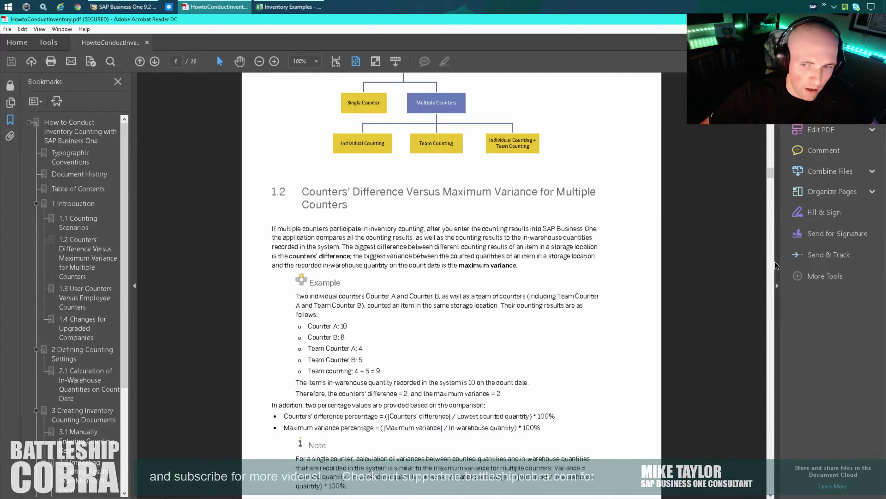
pyautogui.moveTo(774, 172); pyautogui.dragTo(782, 231)
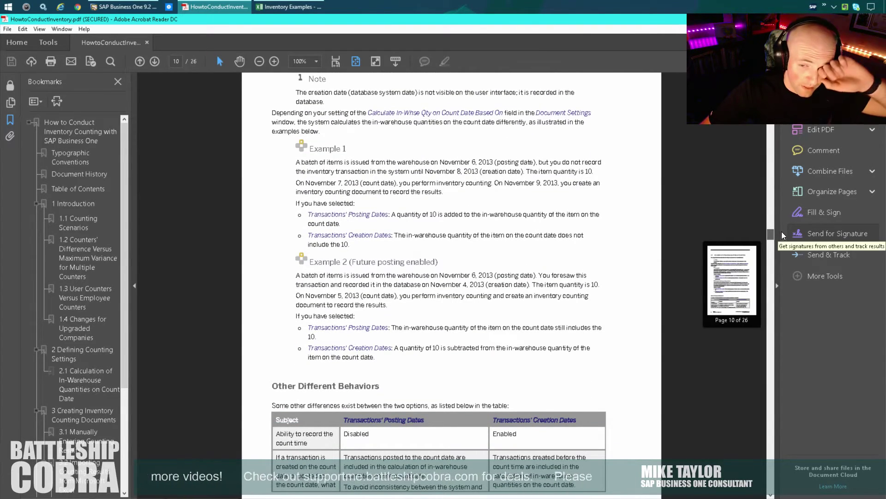
pyautogui.moveTo(782, 232); pyautogui.dragTo(780, 275)
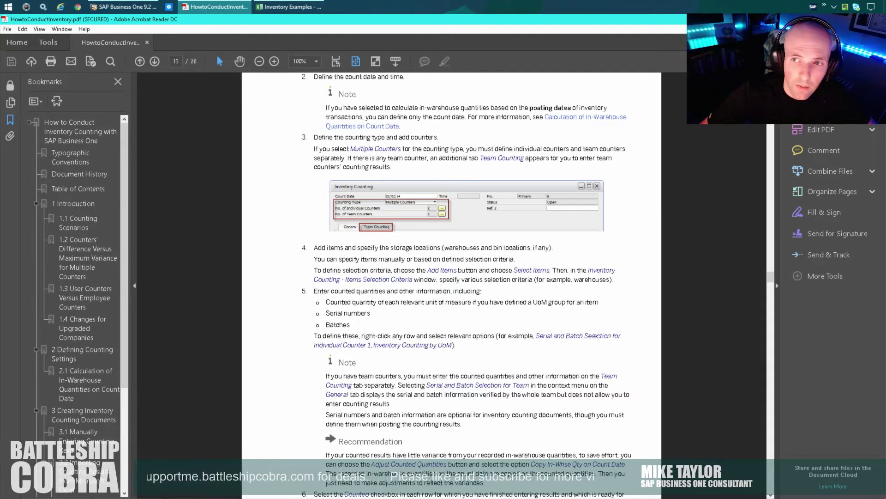
pyautogui.hotkey('alt', 'Tab')
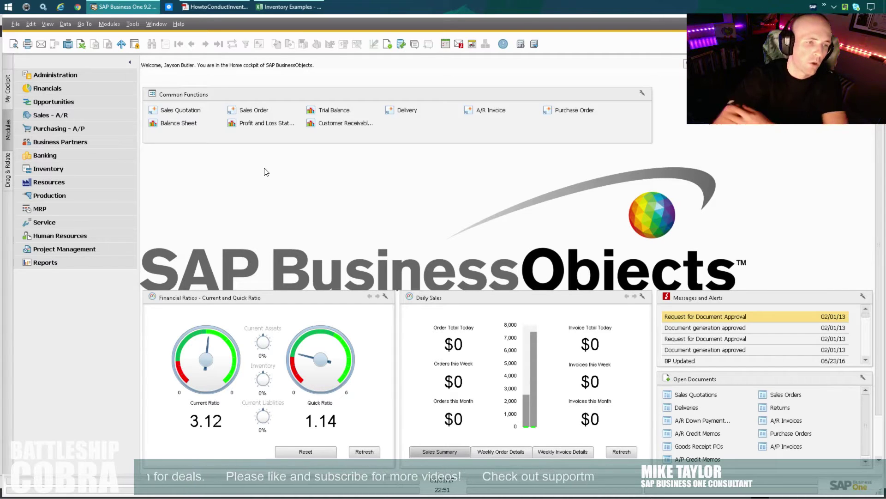
# Open a new Inventory Opening Balance document from Inventory Transactions, dated 01/01/17 with Item Cost pricing
pyautogui.click(42, 168)
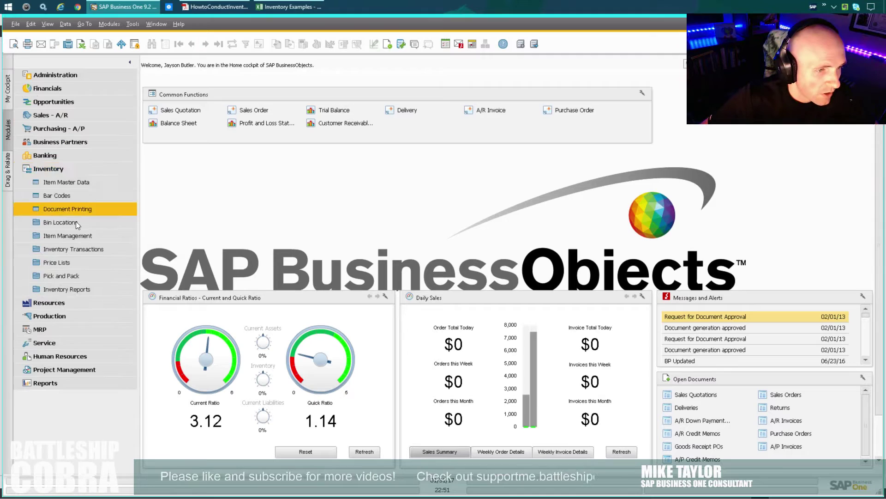
pyautogui.click(59, 287)
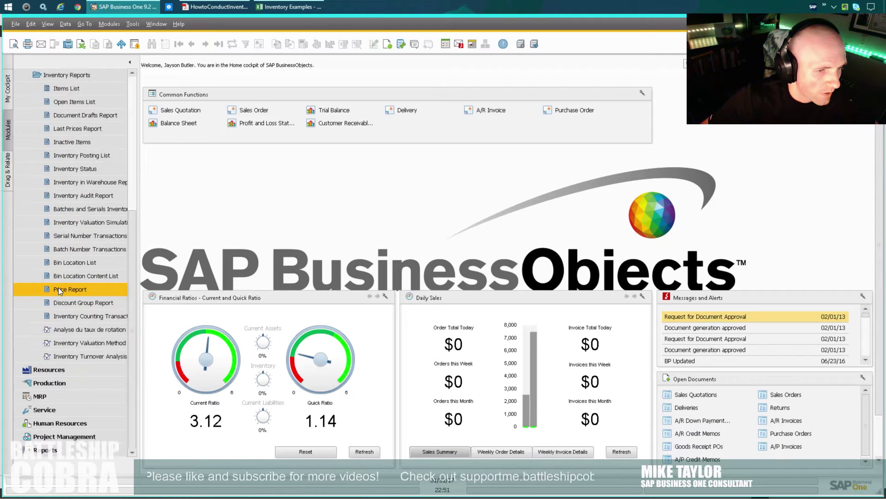
pyautogui.click(56, 76)
pyautogui.click(59, 250)
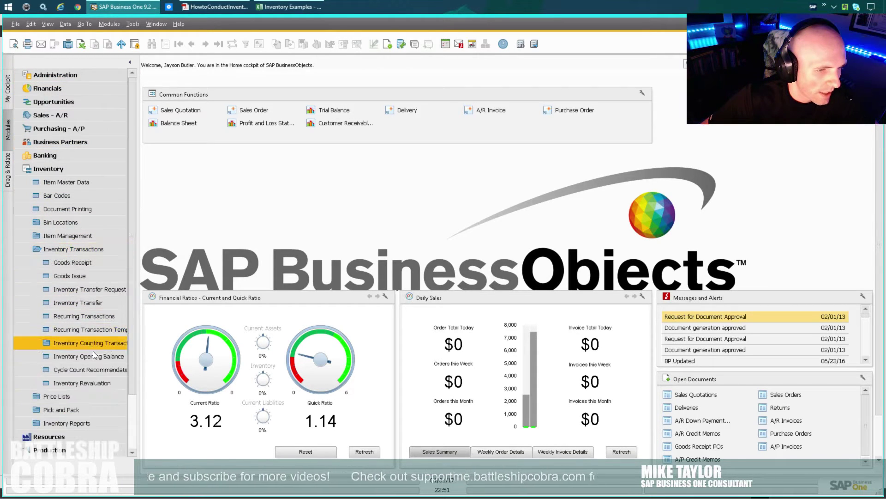
pyautogui.click(84, 358)
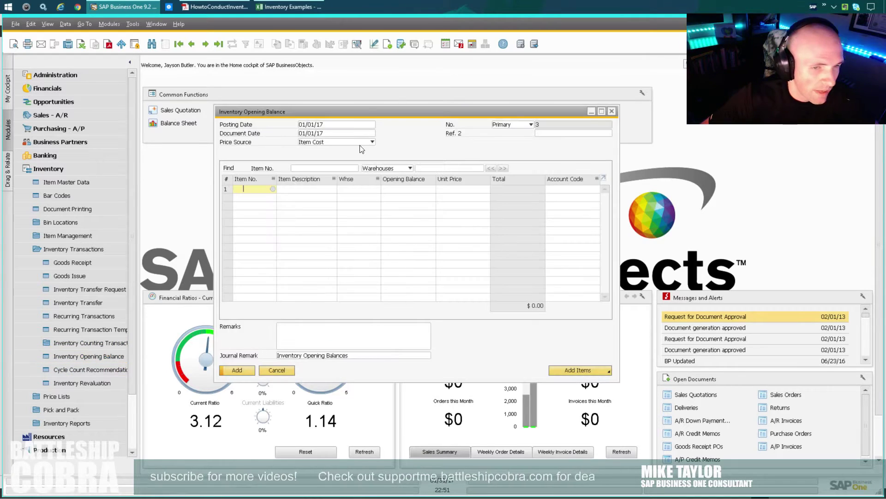
pyautogui.moveTo(374, 109); pyautogui.dragTo(378, 108)
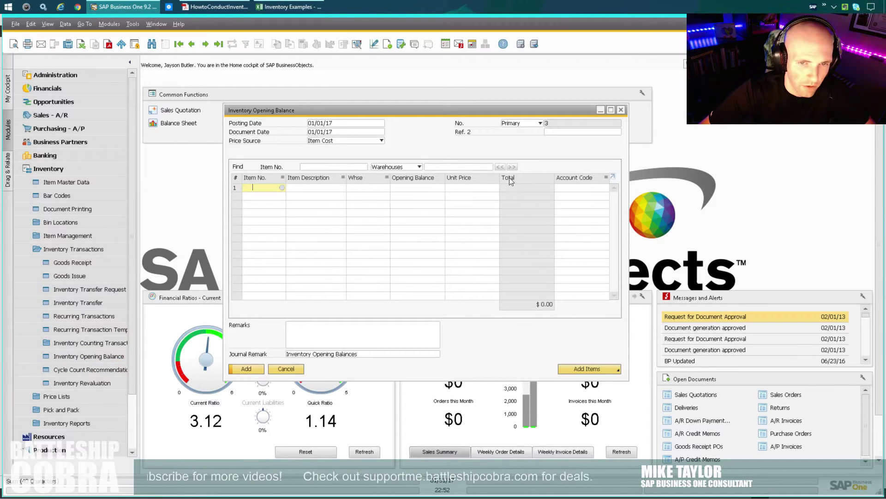
# Review the NON-SERIALIZED sheet's items A00001–A00005 with their warehouse, quantity and price columns
pyautogui.click(288, 7)
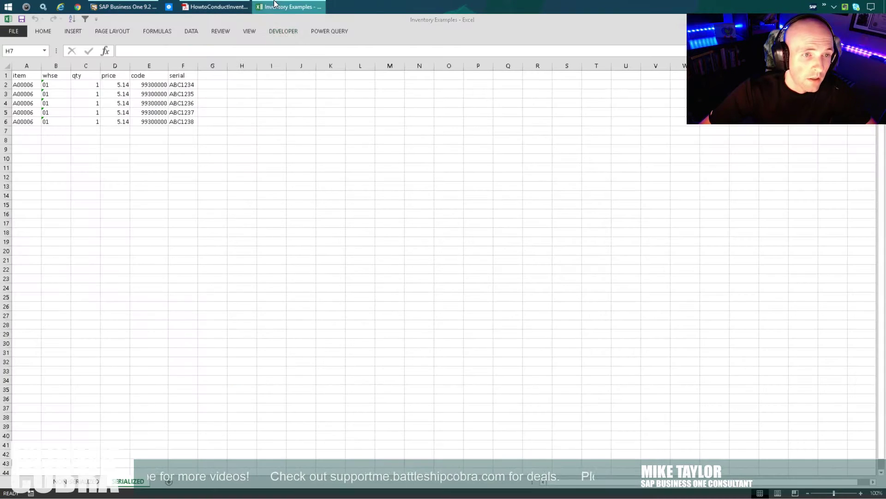
pyautogui.click(79, 481)
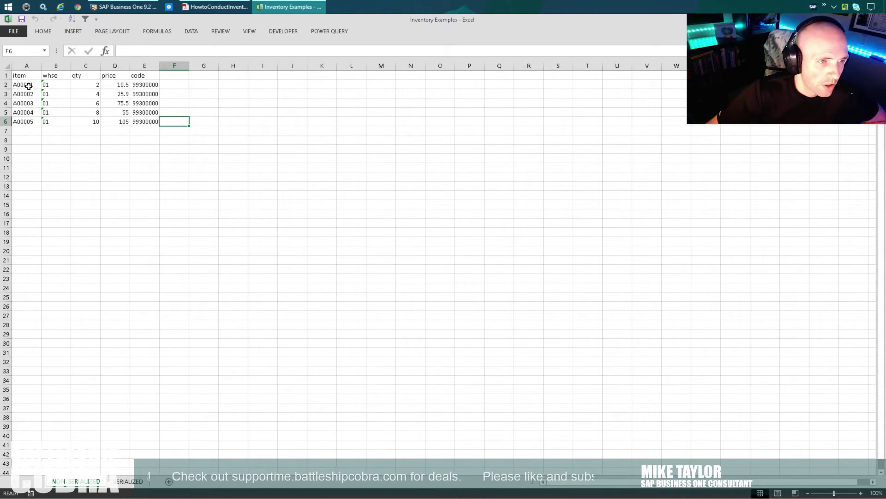
pyautogui.moveTo(24, 85); pyautogui.dragTo(25, 121)
pyautogui.moveTo(47, 84); pyautogui.dragTo(63, 122)
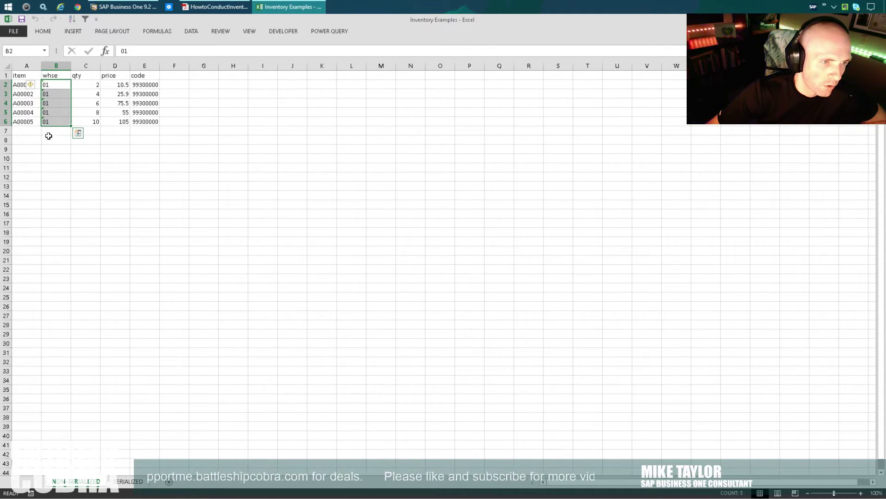
pyautogui.moveTo(90, 83); pyautogui.dragTo(94, 121)
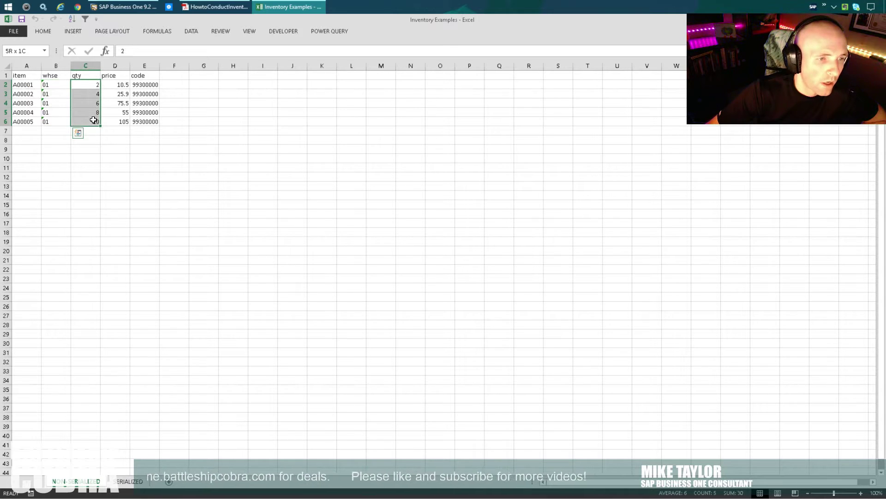
pyautogui.moveTo(117, 83); pyautogui.dragTo(119, 121)
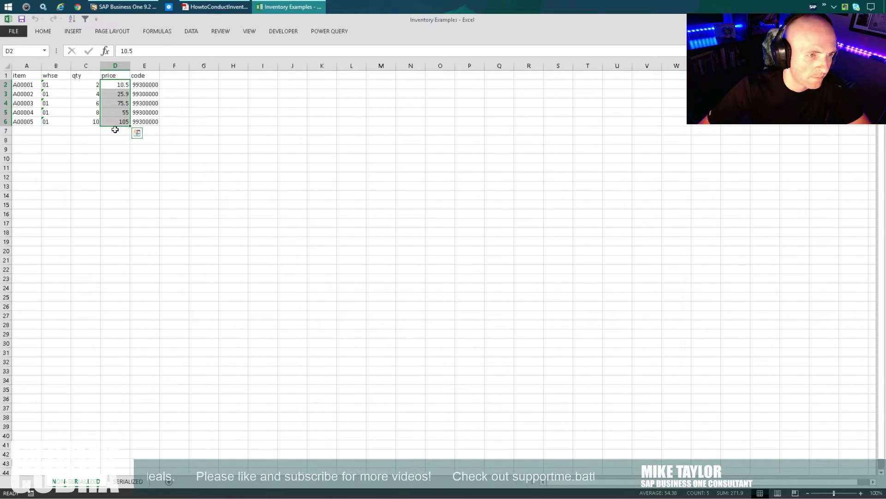
pyautogui.click(30, 85)
pyautogui.click(59, 85)
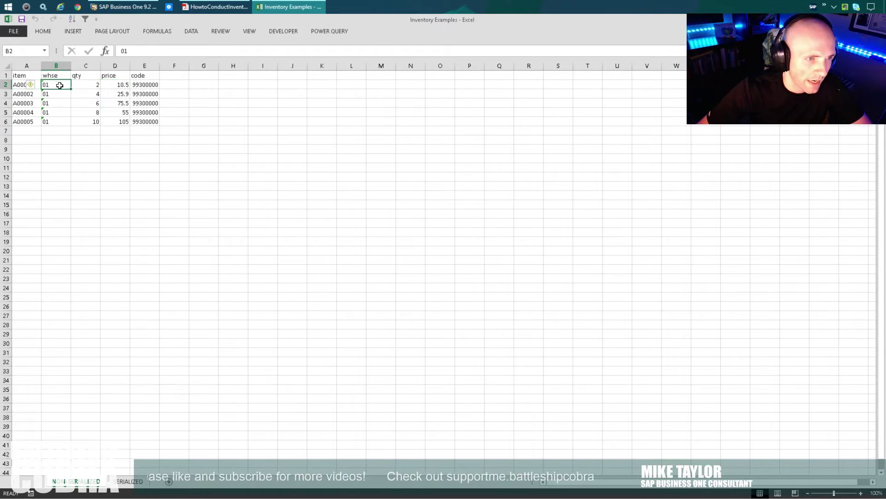
pyautogui.click(96, 84)
pyautogui.click(116, 86)
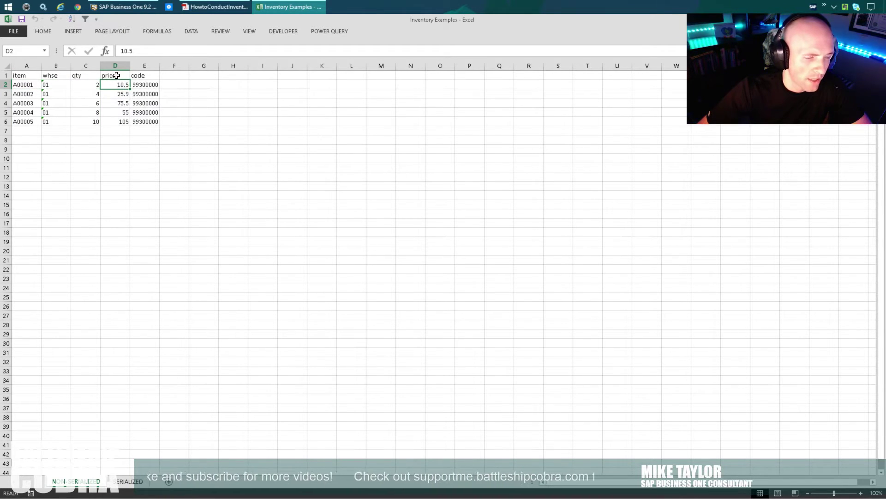
# Rename the D1 heading from price to 'cost' and widen the code column E
pyautogui.click(116, 75)
pyautogui.write('cost')
pyautogui.press('Return')
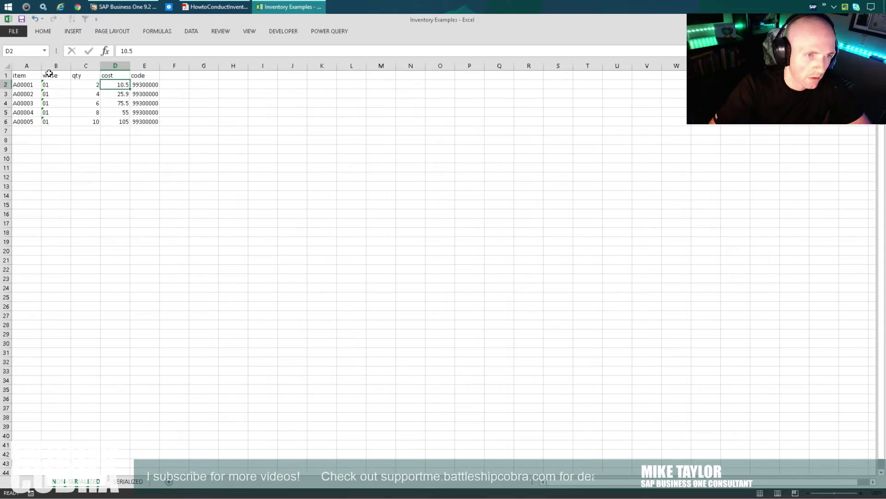
pyautogui.click(152, 76)
pyautogui.moveTo(159, 69); pyautogui.dragTo(154, 122)
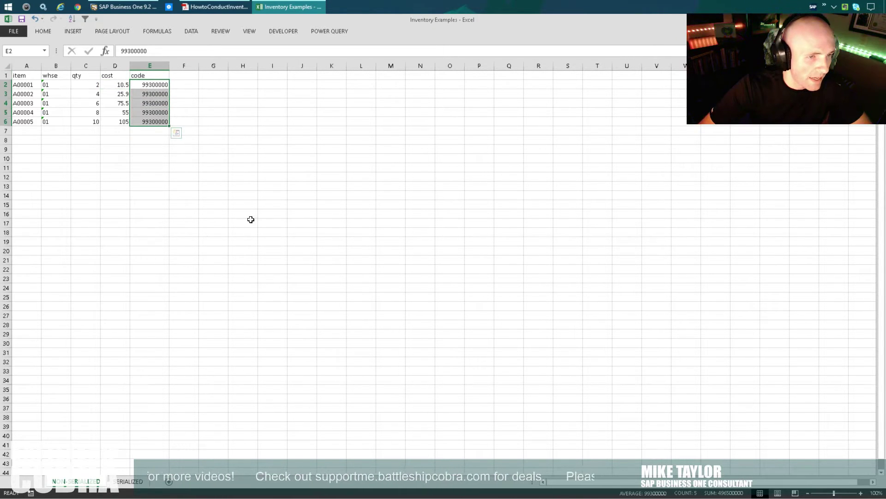
# Run a Query Generator query on the OACT accounts table and browse the results
pyautogui.click(124, 6)
pyautogui.click(132, 24)
pyautogui.moveTo(286, 132)
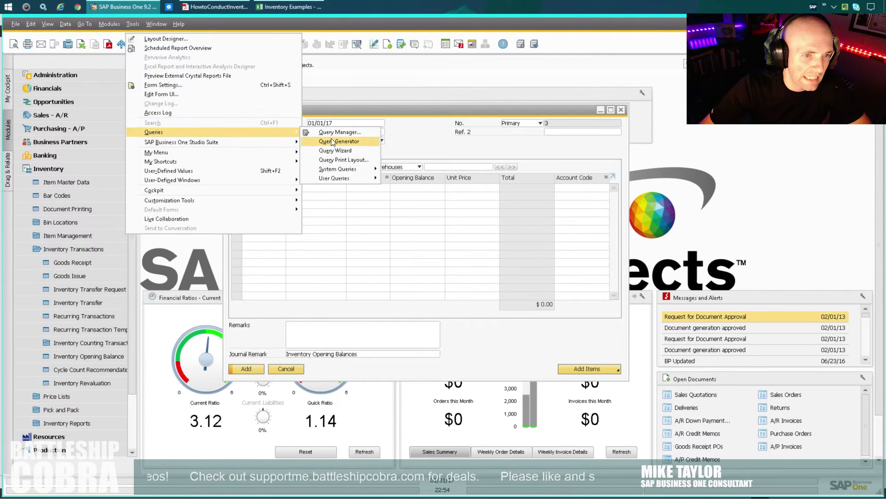
pyautogui.click(332, 141)
pyautogui.write('oact')
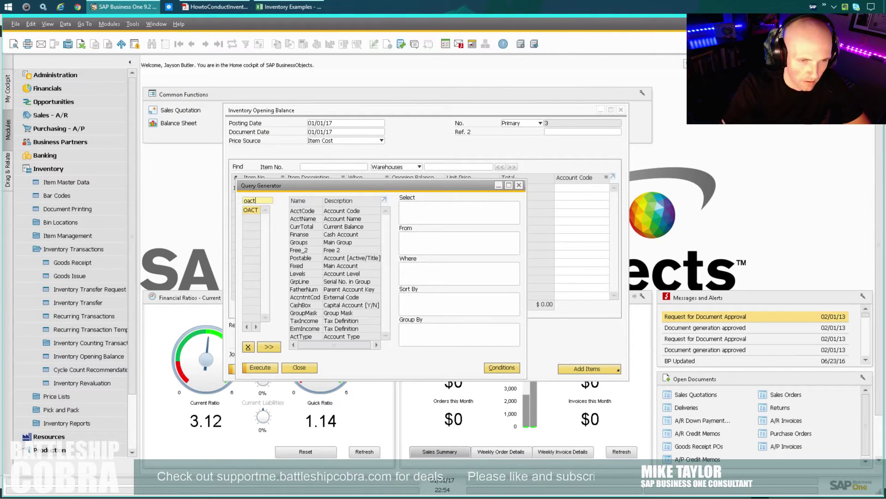
pyautogui.press('Tab')
pyautogui.click(259, 367)
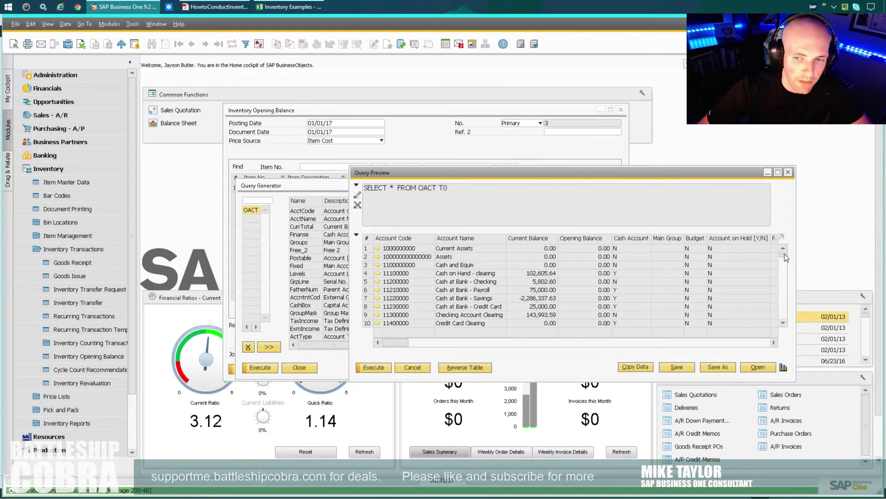
pyautogui.scroll(-5, 785, 257)
pyautogui.scroll(5, 785, 258)
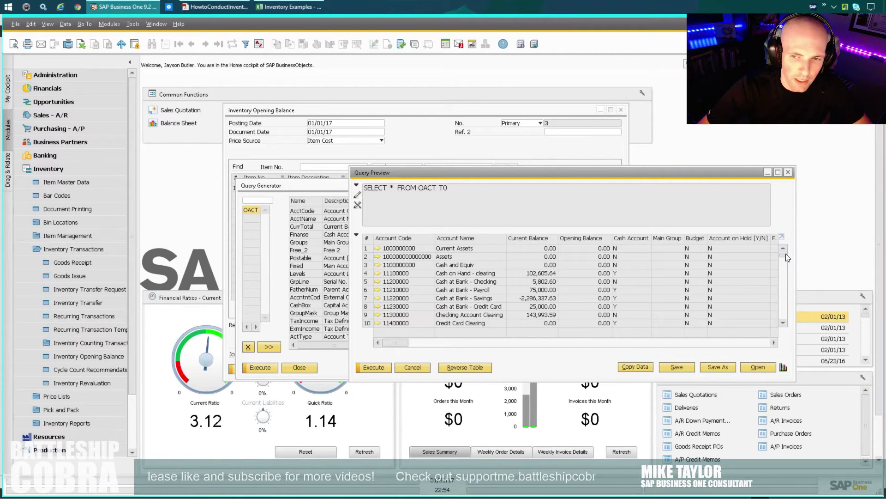
pyautogui.moveTo(786, 253); pyautogui.dragTo(782, 310)
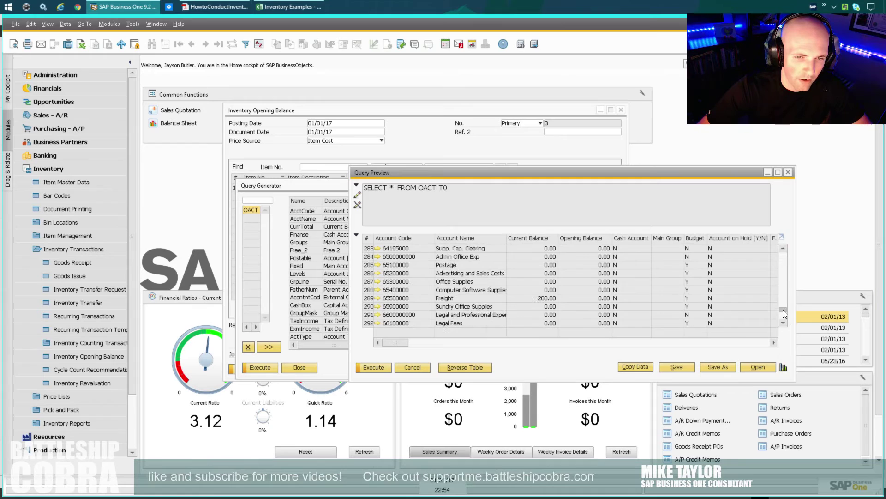
pyautogui.click(399, 172)
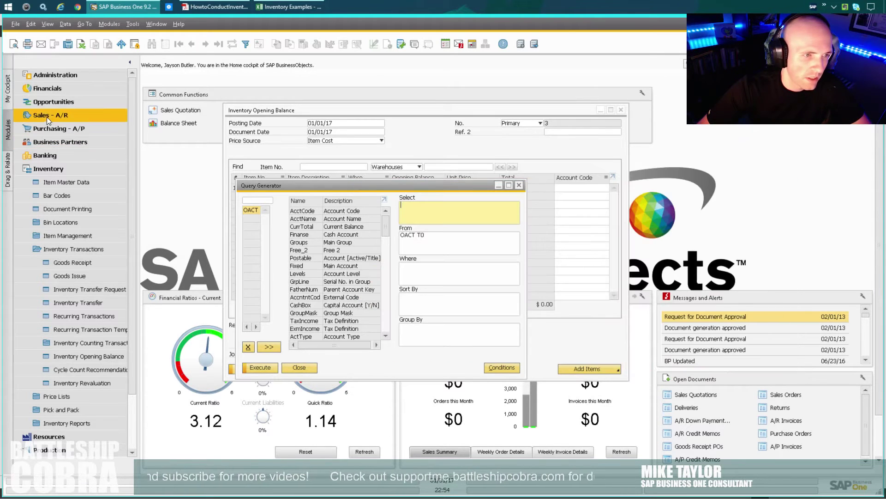
# Find account 99300000 Inventory Opening Balance in the Financials chart of accounts, then return to Excel
pyautogui.click(48, 88)
pyautogui.click(62, 102)
pyautogui.click(581, 396)
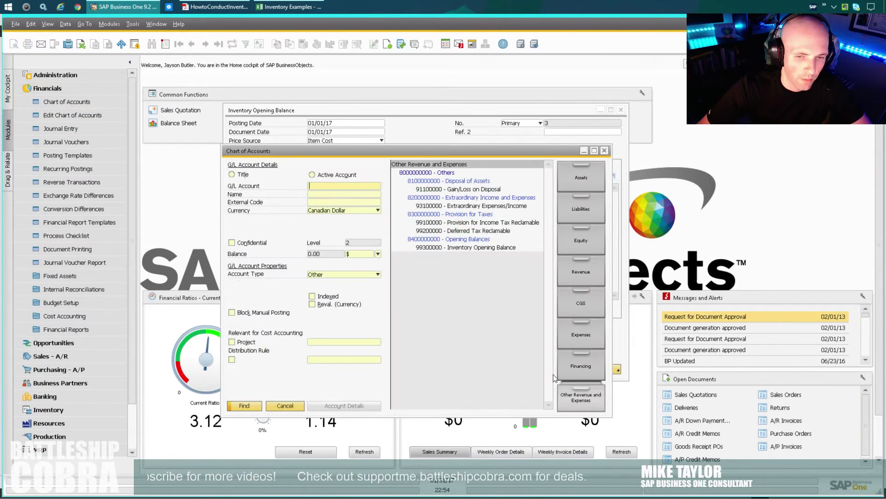
pyautogui.click(462, 249)
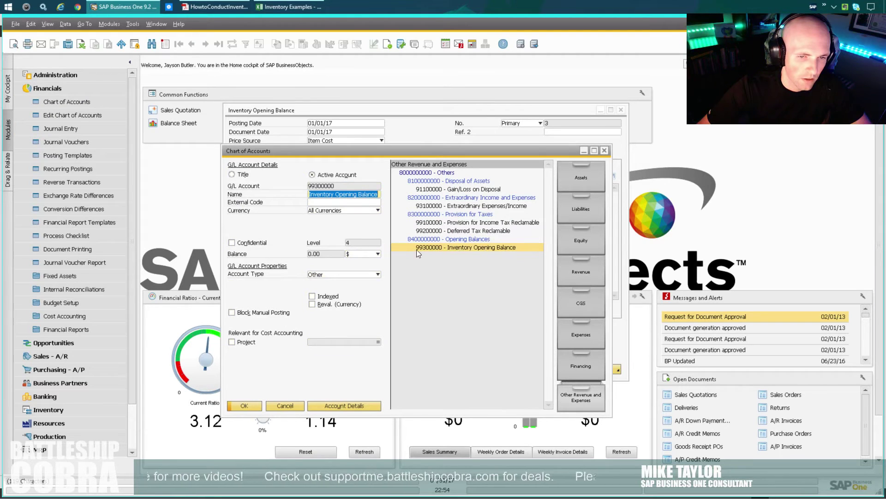
pyautogui.click(604, 150)
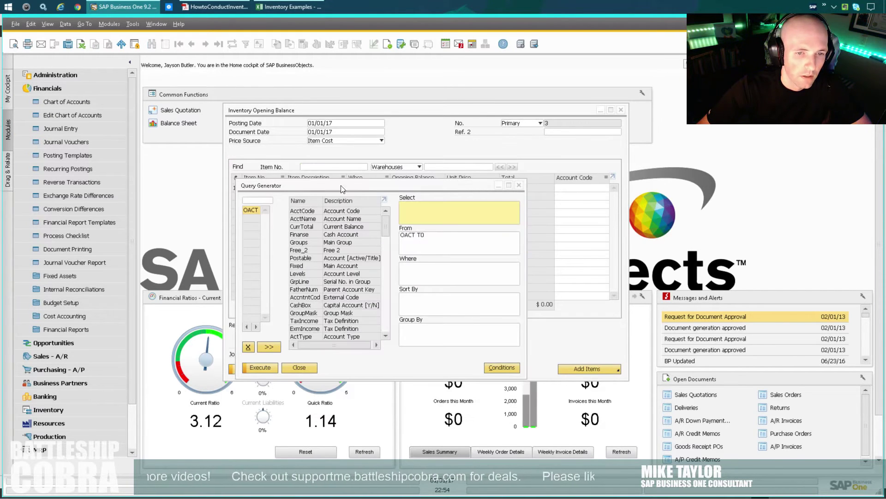
pyautogui.click(285, 7)
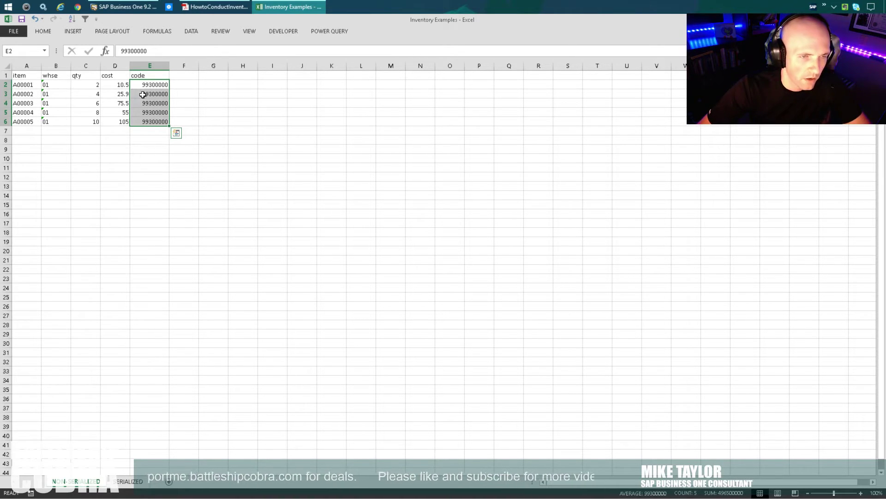
# On the SERIALIZED sheet, review the item columns and rename the D1 heading to 'cost'
pyautogui.click(140, 201)
pyautogui.click(128, 481)
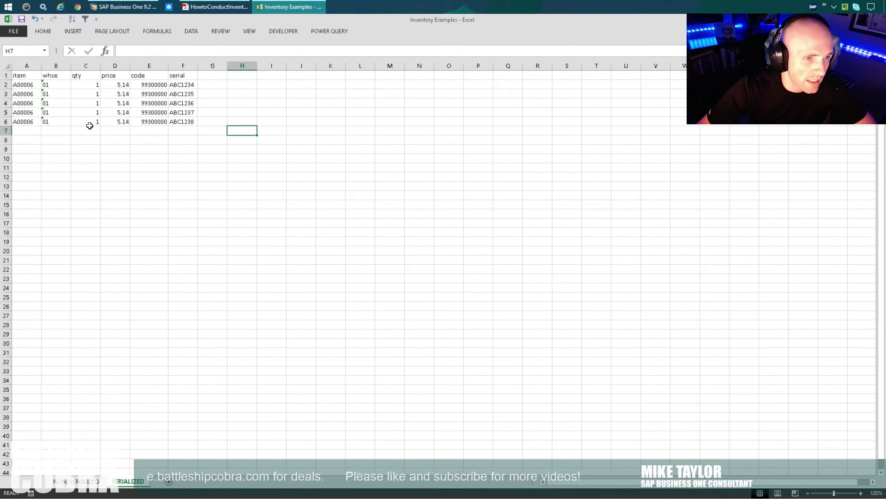
pyautogui.moveTo(28, 85); pyautogui.dragTo(54, 123)
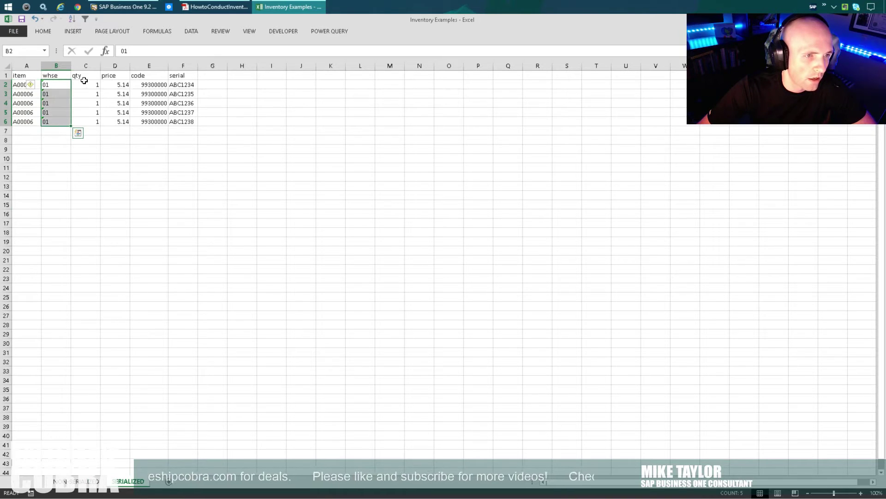
pyautogui.moveTo(85, 80); pyautogui.dragTo(115, 122)
pyautogui.moveTo(94, 85); pyautogui.dragTo(94, 121)
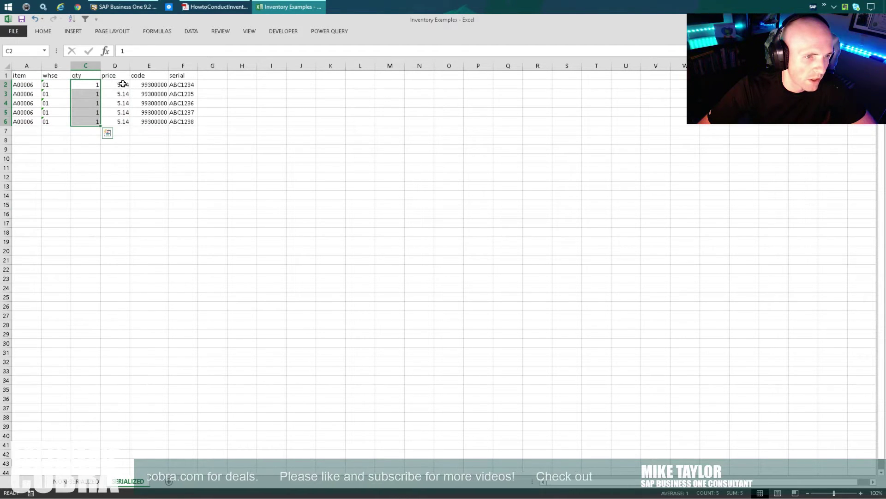
pyautogui.moveTo(121, 86); pyautogui.dragTo(122, 121)
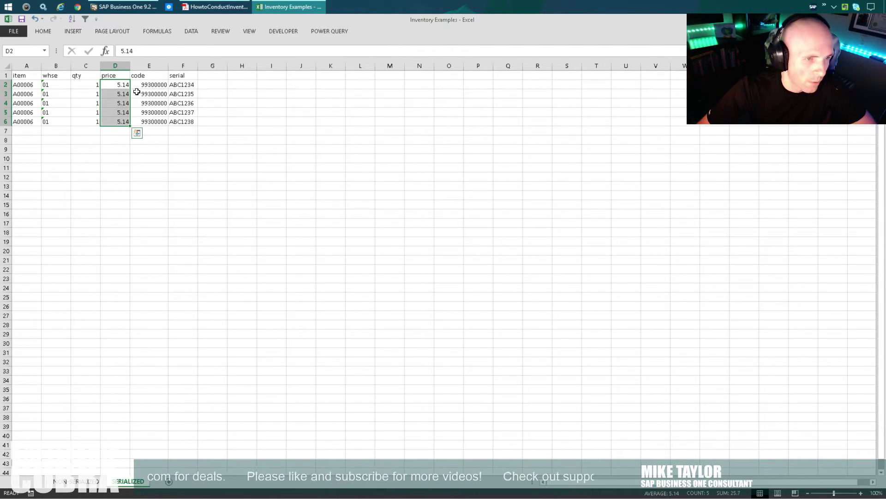
pyautogui.click(108, 75)
pyautogui.write('c')
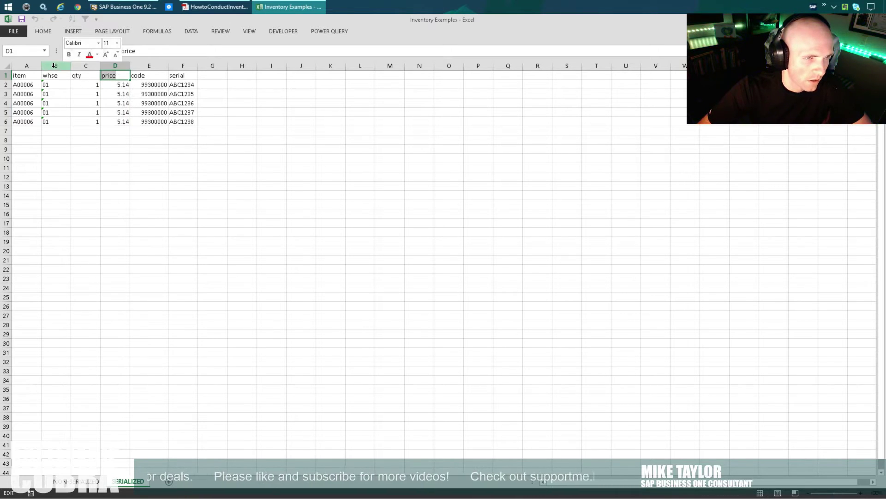
pyautogui.write('ost')
pyautogui.press('Return')
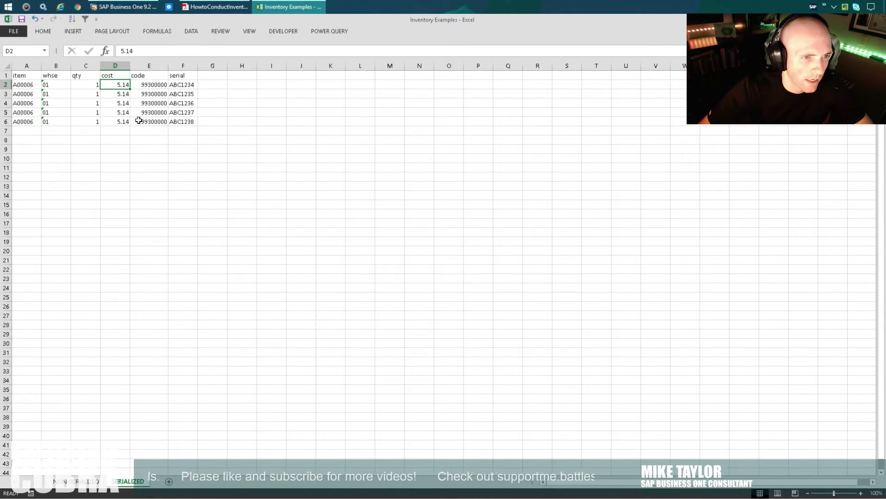
# Check the code column and serials ABC1234–ABC1238, each quantity 1, then go to the NON SERIALIZED sheet
pyautogui.moveTo(149, 84); pyautogui.dragTo(145, 122)
pyautogui.moveTo(186, 76)
pyautogui.mouseDown()
pyautogui.moveTo(183, 119)
pyautogui.moveTo(183, 86)
pyautogui.mouseUp()
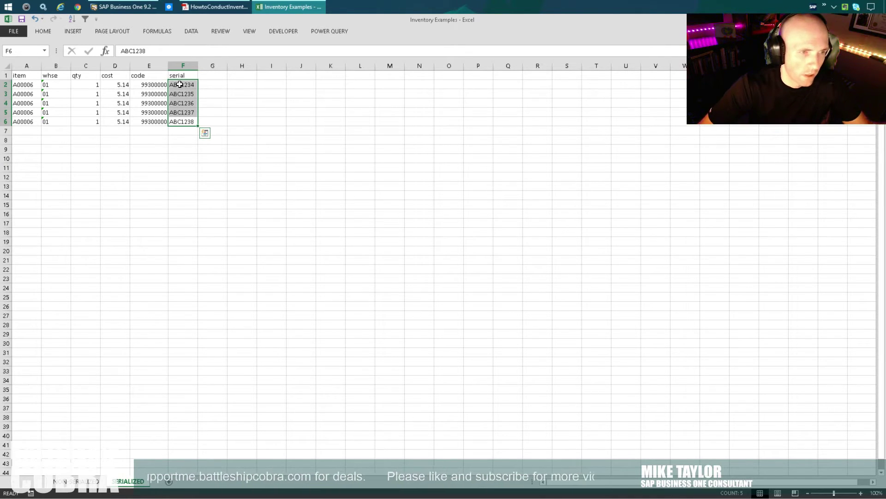
pyautogui.click(95, 84)
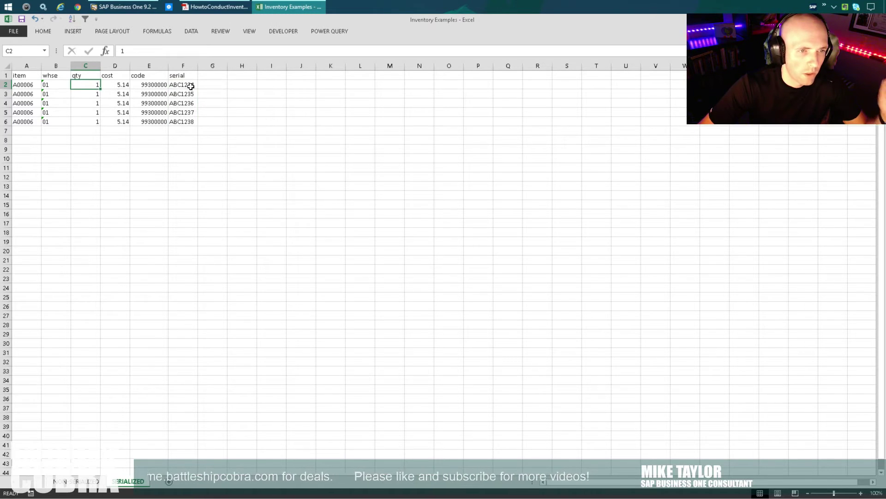
pyautogui.moveTo(190, 86)
pyautogui.mouseDown()
pyautogui.moveTo(184, 122)
pyautogui.moveTo(183, 85)
pyautogui.mouseUp()
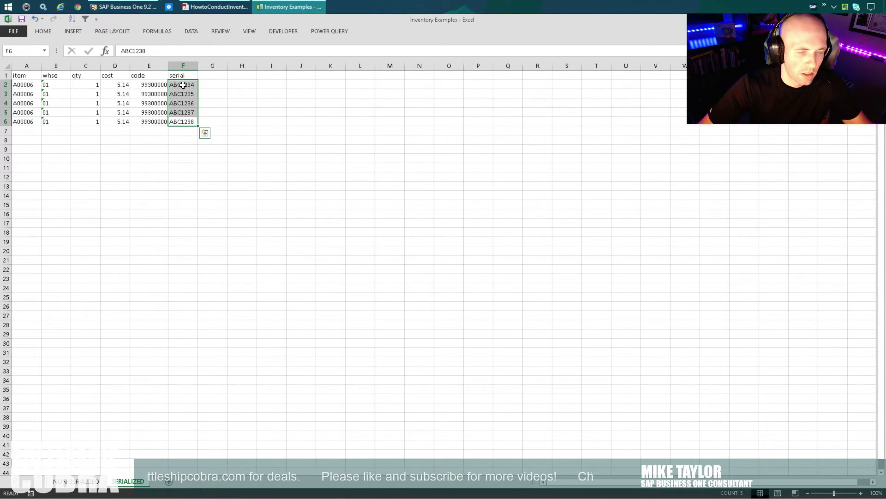
pyautogui.moveTo(33, 85); pyautogui.dragTo(41, 121)
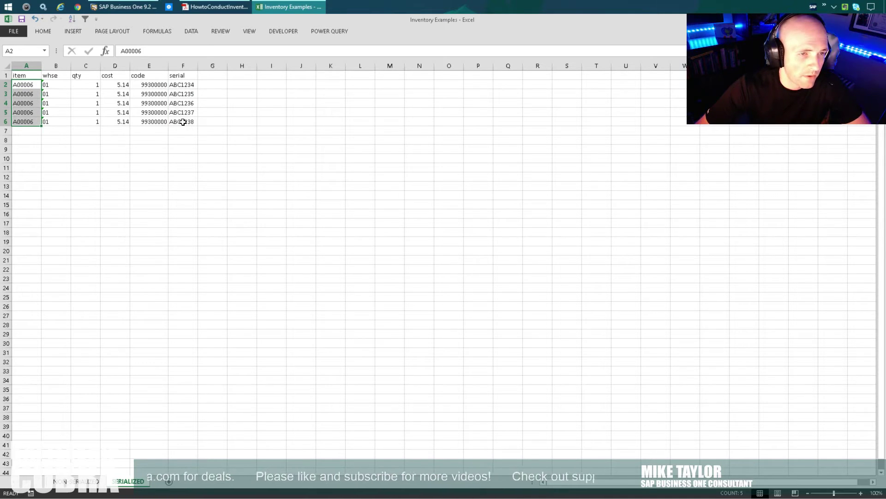
pyautogui.moveTo(183, 122); pyautogui.dragTo(183, 85)
pyautogui.click(217, 87)
pyautogui.click(179, 84)
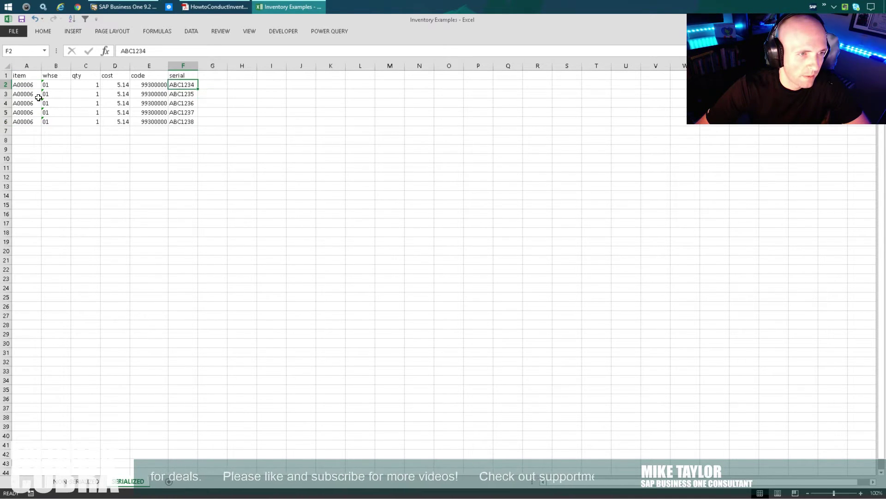
pyautogui.moveTo(33, 86); pyautogui.dragTo(35, 121)
pyautogui.click(171, 122)
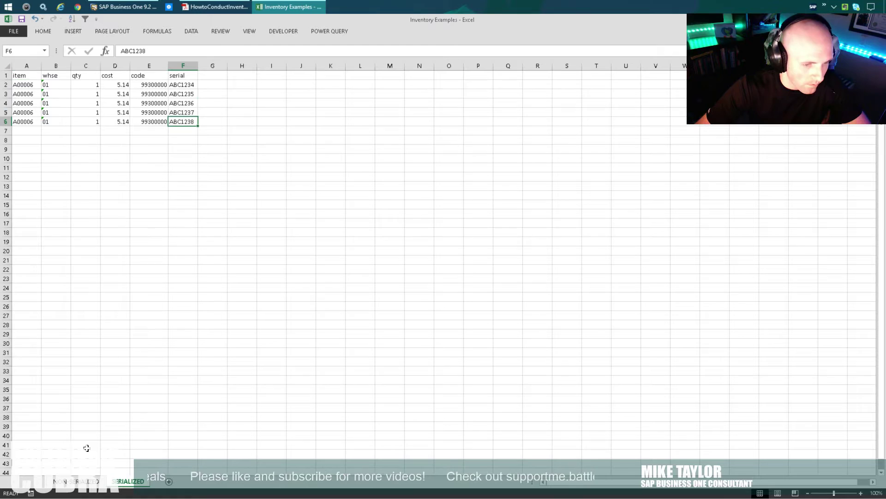
pyautogui.click(74, 481)
pyautogui.hotkey('ctrl', 'pagedown')
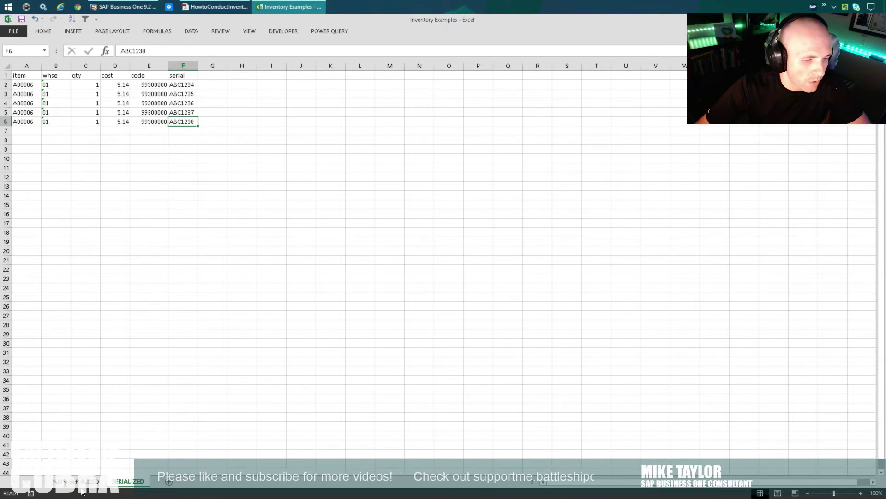
pyautogui.click(81, 487)
# Try Save As with Text (Tab delimited) file type, then cancel back to the worksheet
pyautogui.click(14, 31)
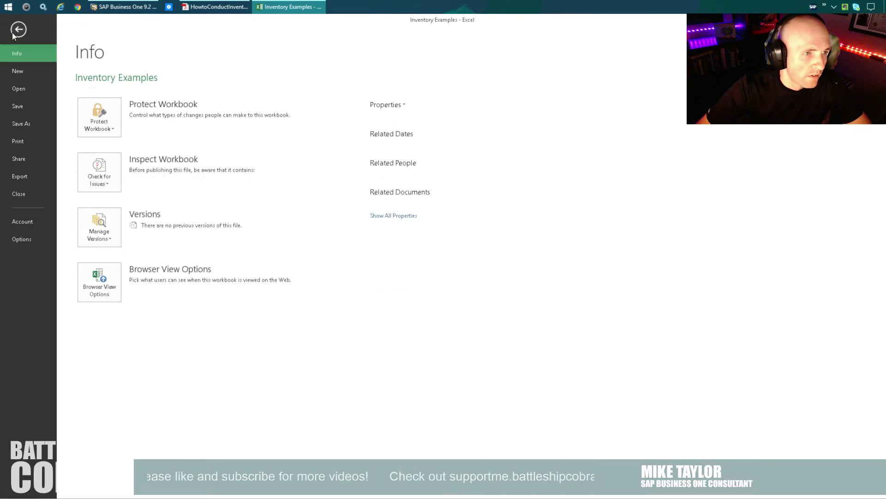
pyautogui.click(27, 123)
pyautogui.click(91, 111)
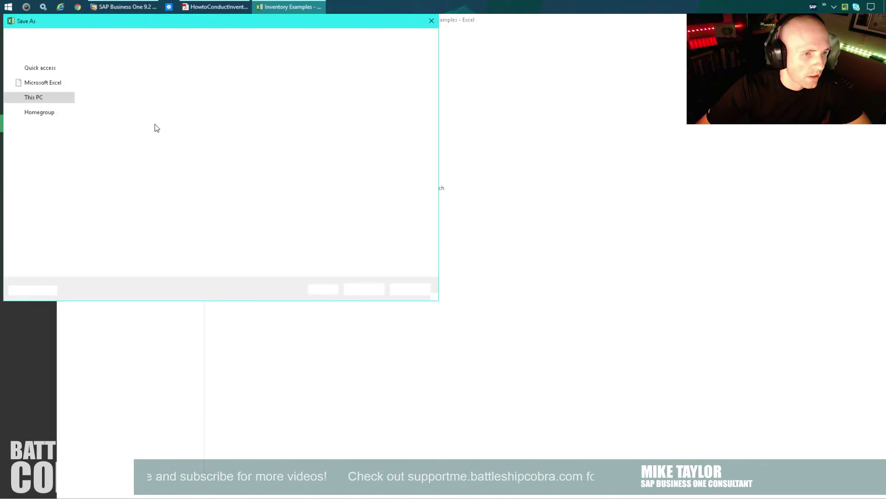
pyautogui.click(114, 240)
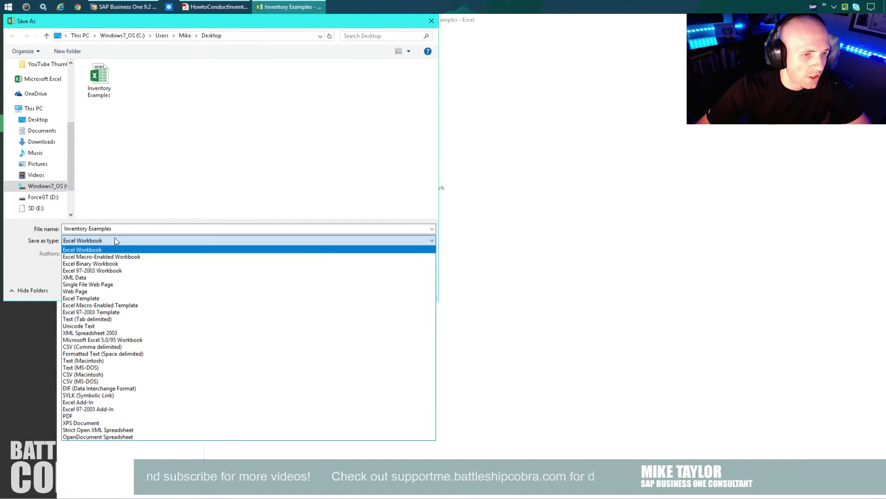
pyautogui.click(89, 319)
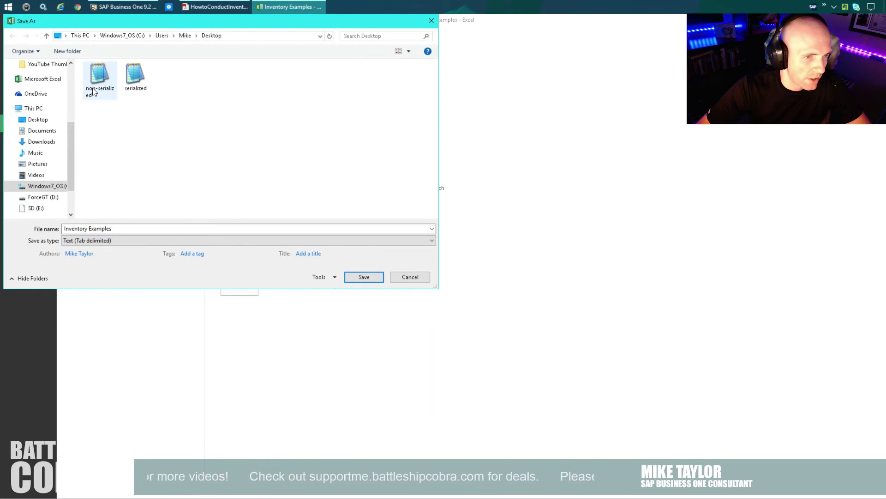
pyautogui.click(410, 277)
pyautogui.click(14, 28)
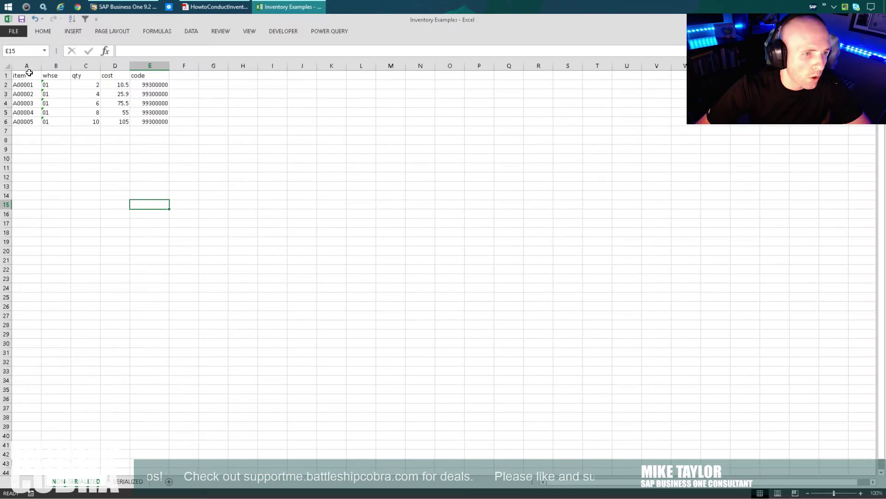
# Compare the header row with the existing non-serialized.txt file on the desktop, then return to Excel
pyautogui.click(7, 75)
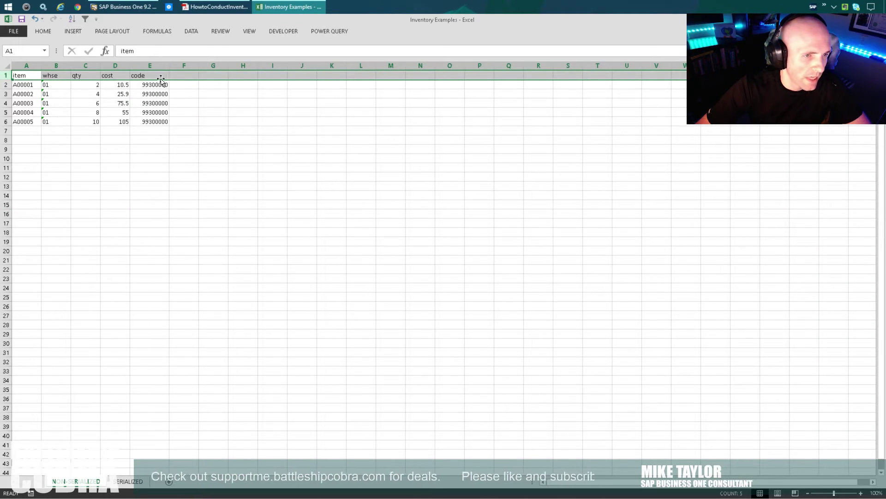
pyautogui.hotkey('alt', 'Tab')
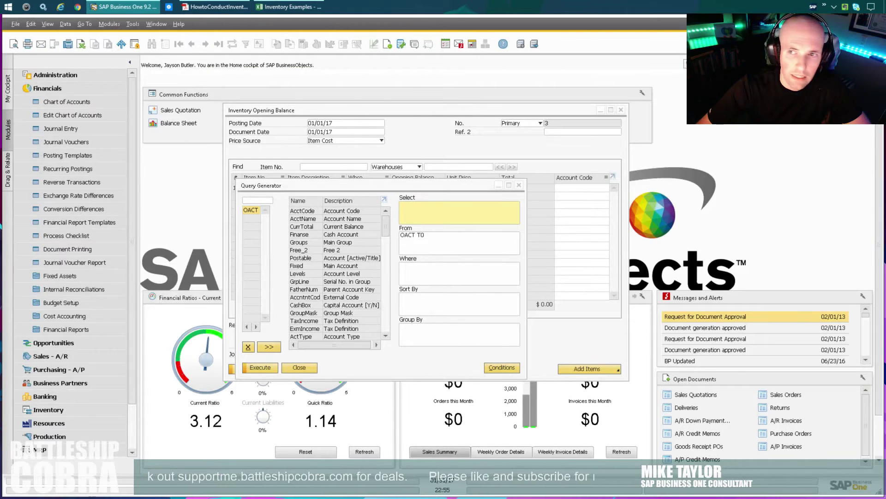
pyautogui.press('super+d')
pyautogui.doubleClick(16, 29)
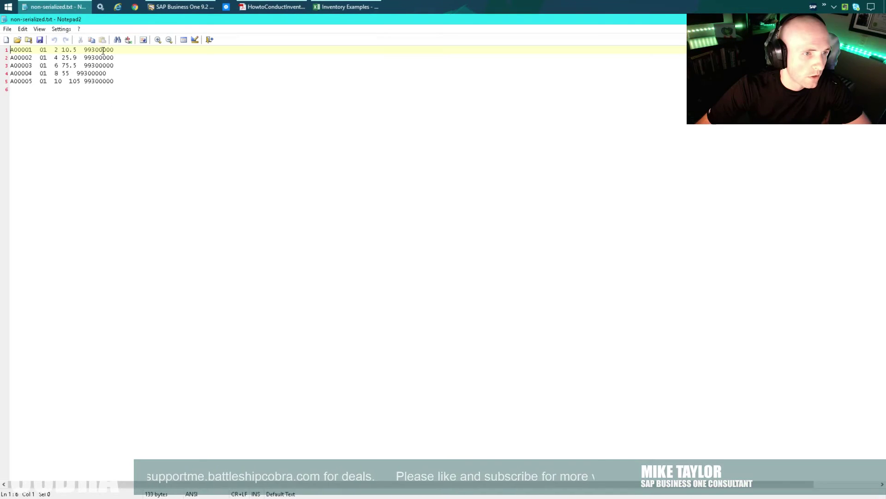
pyautogui.hotkey('alt', 'F4')
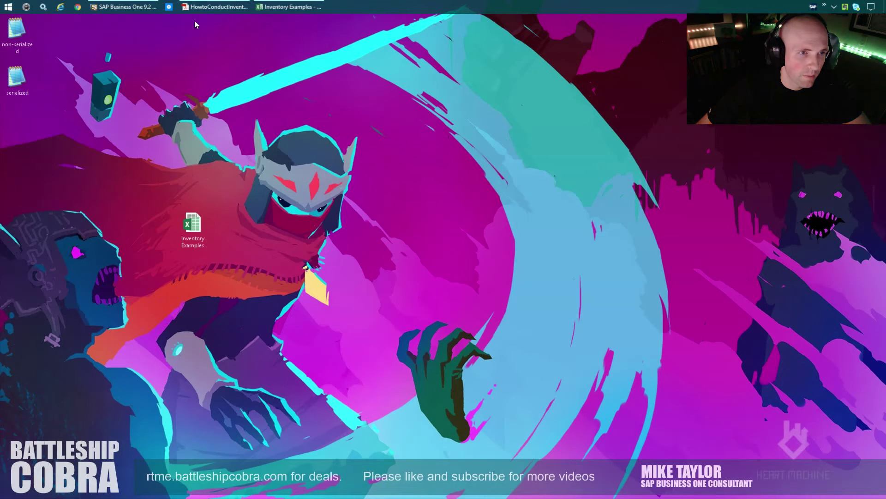
pyautogui.click(275, 5)
pyautogui.click(111, 186)
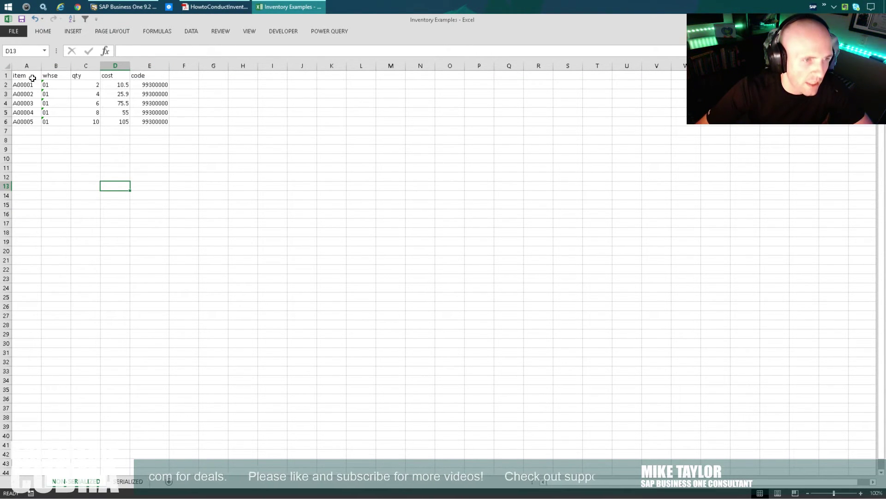
# Save the workbook as Text (Tab delimited), replacing non-serialized.txt and keeping the text format
pyautogui.click(23, 30)
pyautogui.click(26, 123)
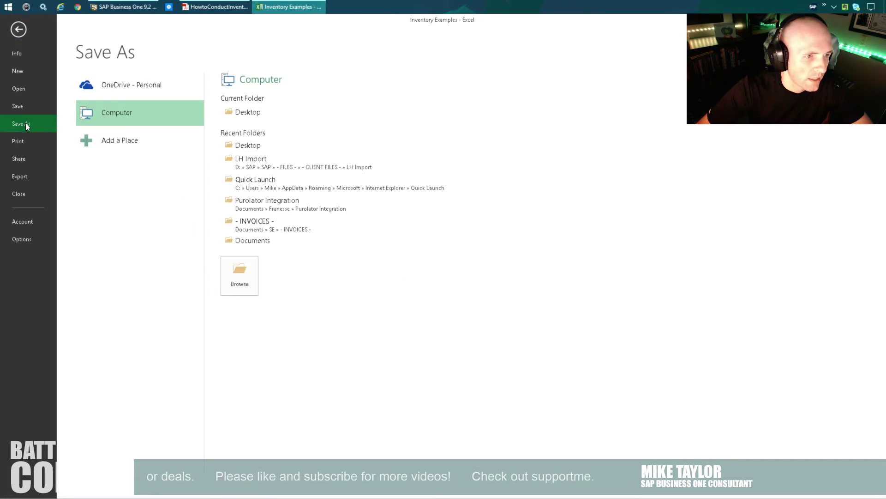
pyautogui.click(122, 114)
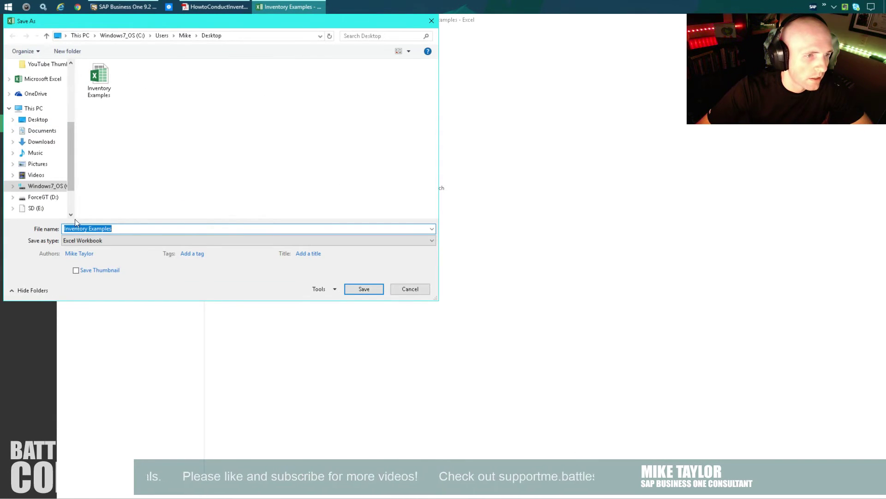
pyautogui.click(89, 240)
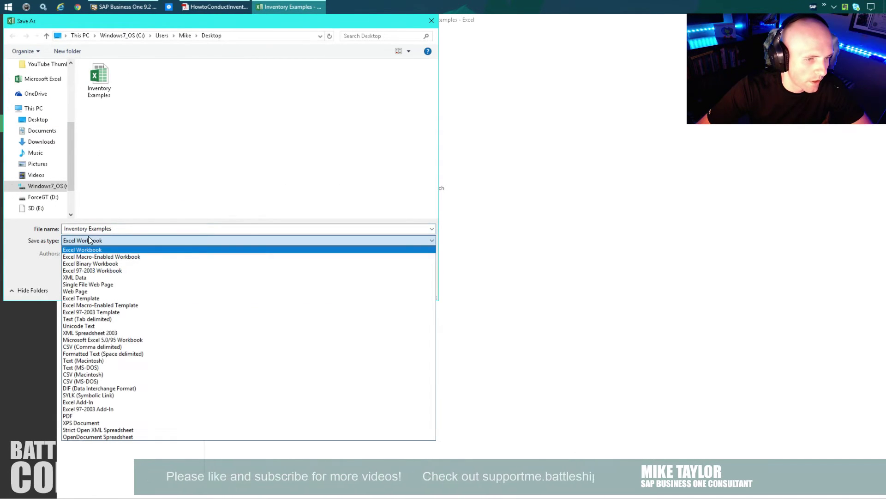
pyautogui.click(87, 319)
pyautogui.moveTo(126, 20); pyautogui.dragTo(159, 50)
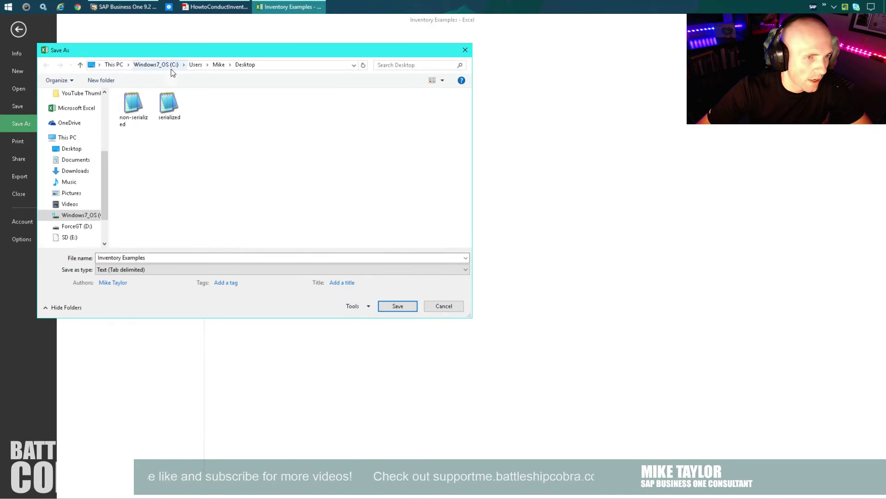
pyautogui.doubleClick(132, 109)
pyautogui.click(470, 263)
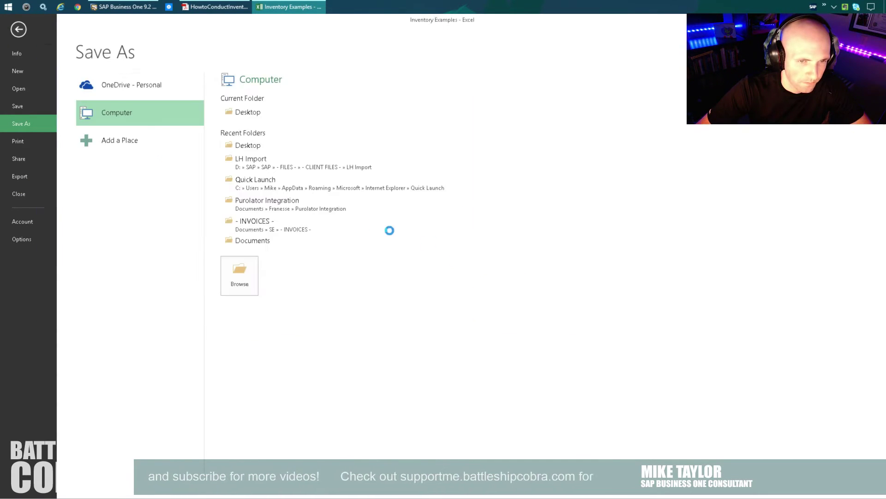
pyautogui.click(406, 287)
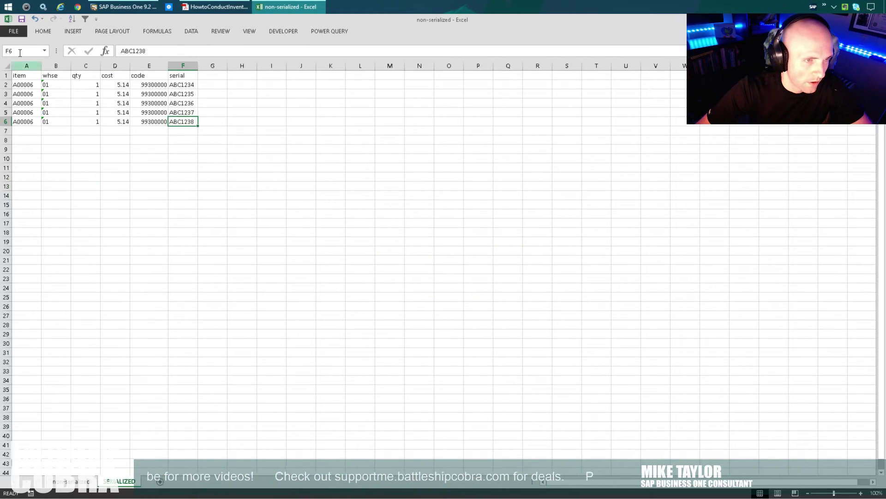
# Save over the serialized text file in tab-delimited format, then close Excel without saving
pyautogui.click(13, 31)
pyautogui.click(28, 124)
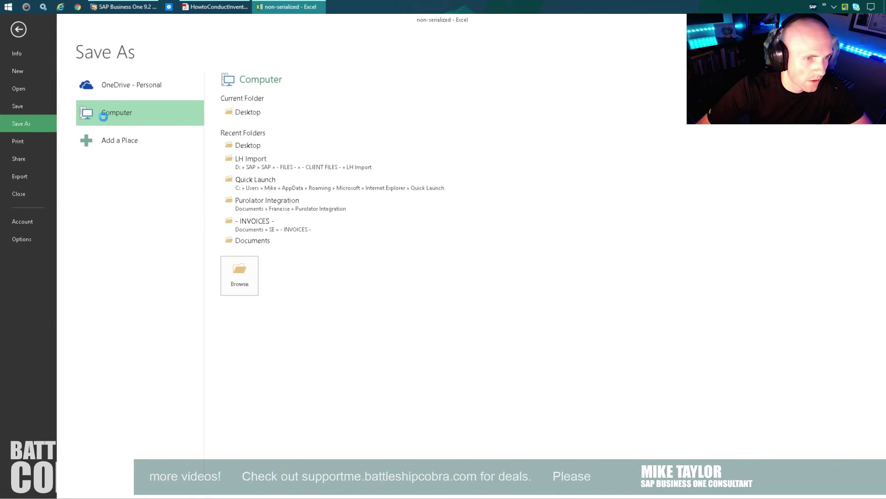
pyautogui.click(103, 115)
pyautogui.doubleClick(167, 119)
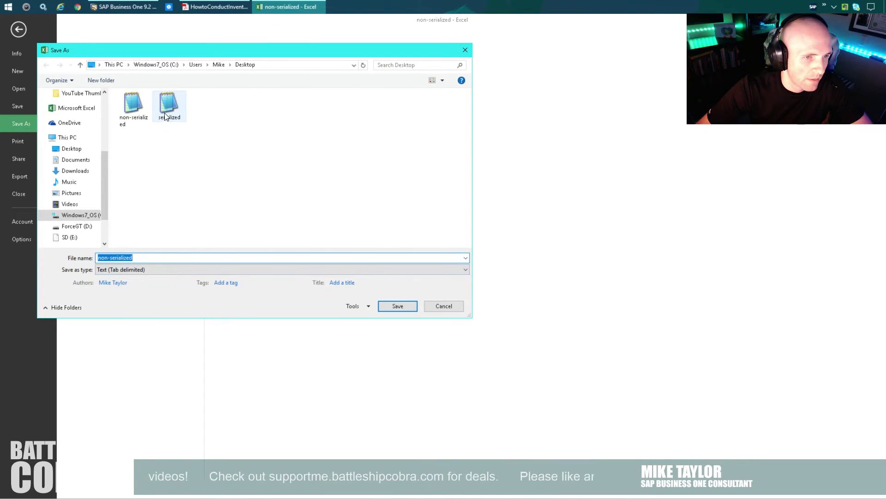
pyautogui.click(469, 264)
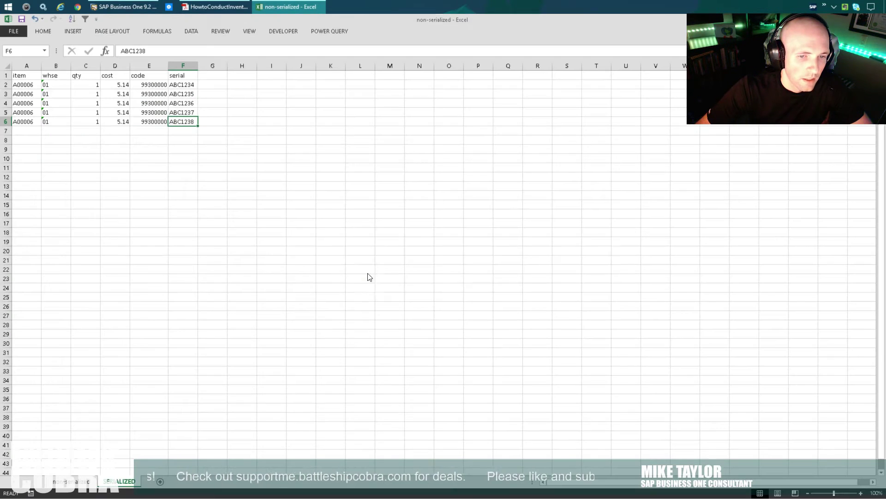
pyautogui.click(398, 287)
pyautogui.click(397, 289)
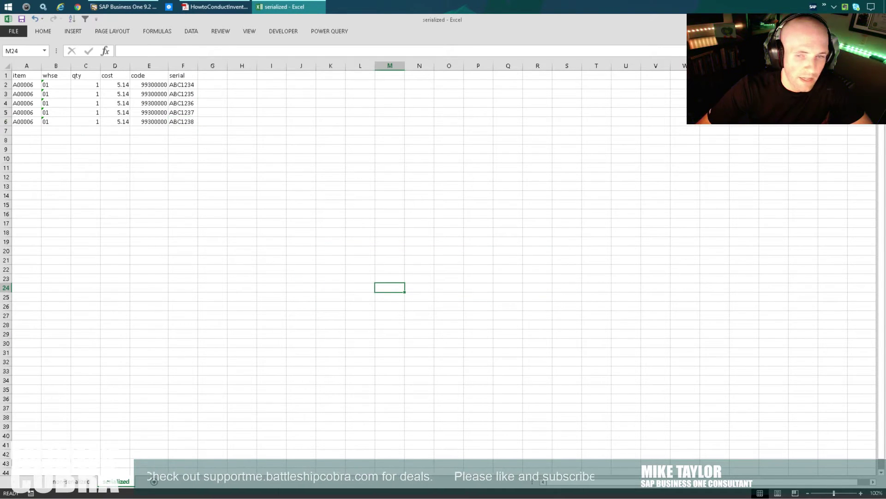
pyautogui.hotkey('ctrl', 'w')
pyautogui.click(444, 270)
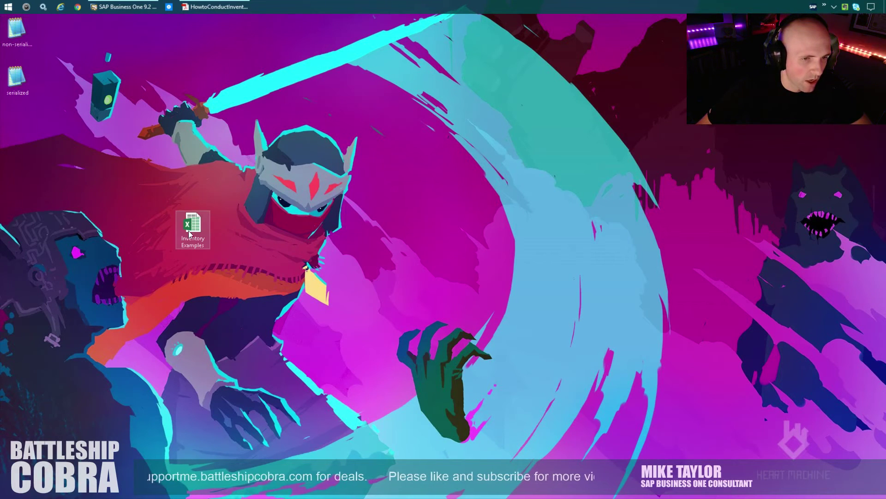
# Delete the column-header line from non-serialized.txt in Notepad2 and save it
pyautogui.doubleClick(11, 47)
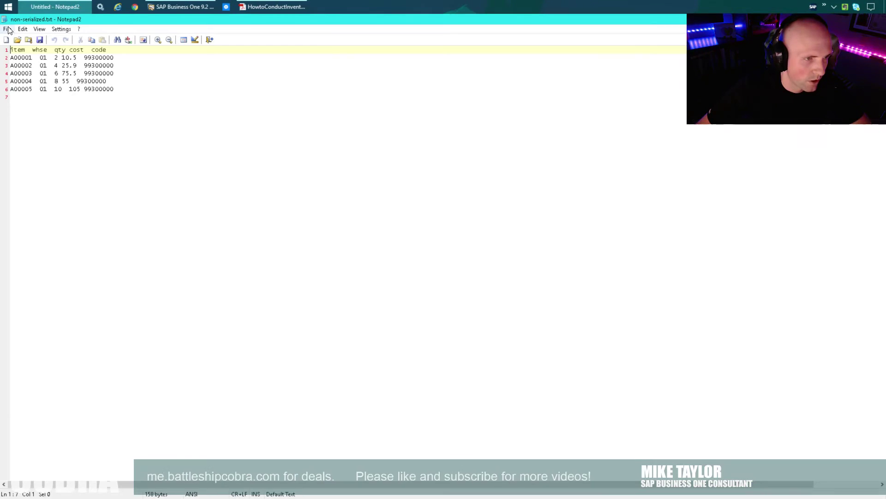
pyautogui.moveTo(125, 50); pyautogui.dragTo(10, 50)
pyautogui.press('Delete')
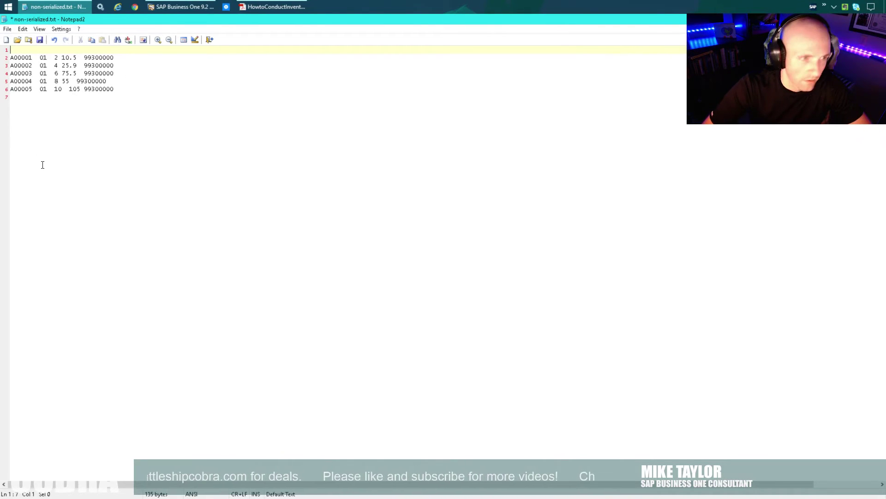
pyautogui.press('Delete')
pyautogui.hotkey('ctrl', 's')
pyautogui.hotkey('alt', 'F4')
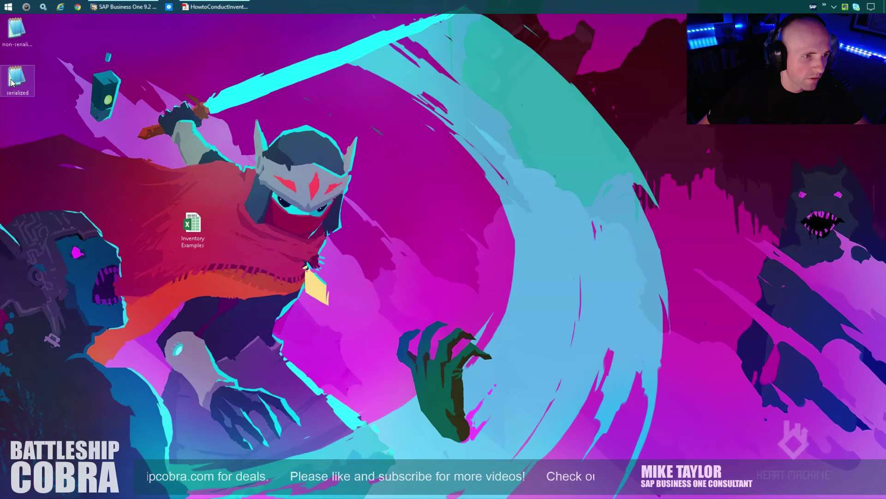
# Delete the header line from serialized.txt, save it, and reopen the Inventory Examples workbook
pyautogui.doubleClick(17, 77)
pyautogui.moveTo(136, 49); pyautogui.dragTo(2, 39)
pyautogui.press('Delete')
pyautogui.press('Delete')
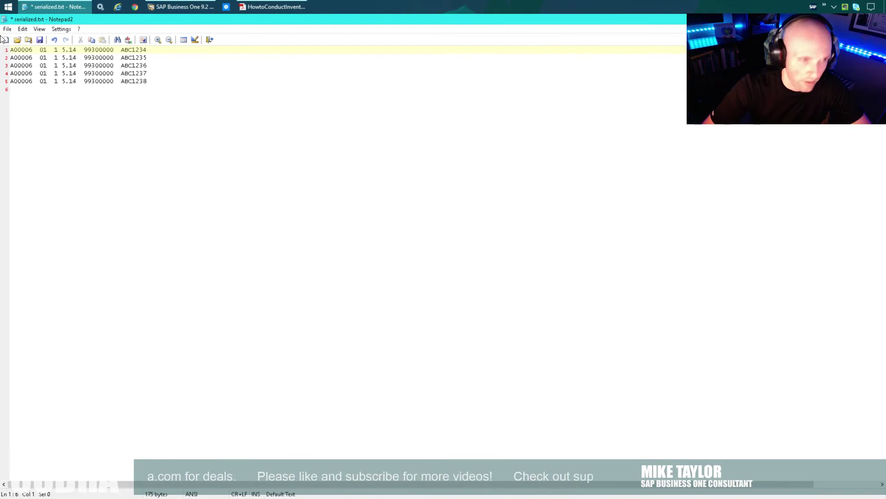
pyautogui.hotkey('ctrl', 's')
pyautogui.hotkey('alt', 'F4')
pyautogui.doubleClick(192, 223)
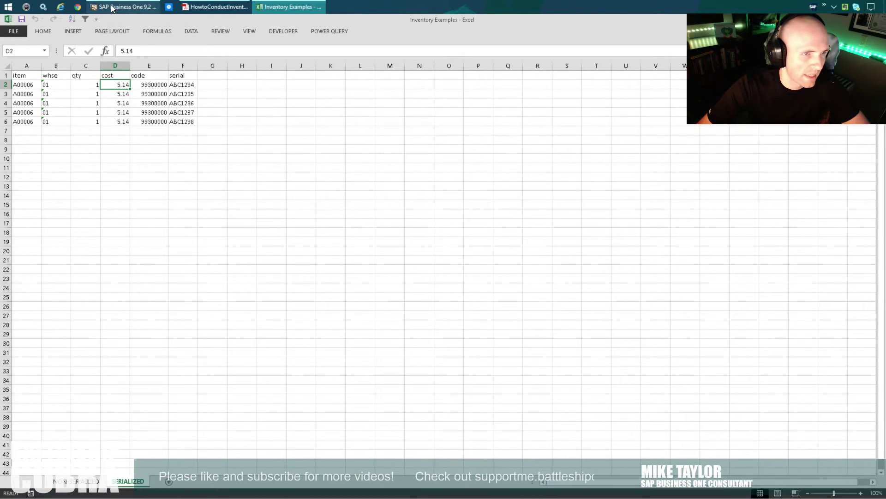
# Close the Query Generator, choose Import Items, and clear column F's Serial Number mapping
pyautogui.click(124, 6)
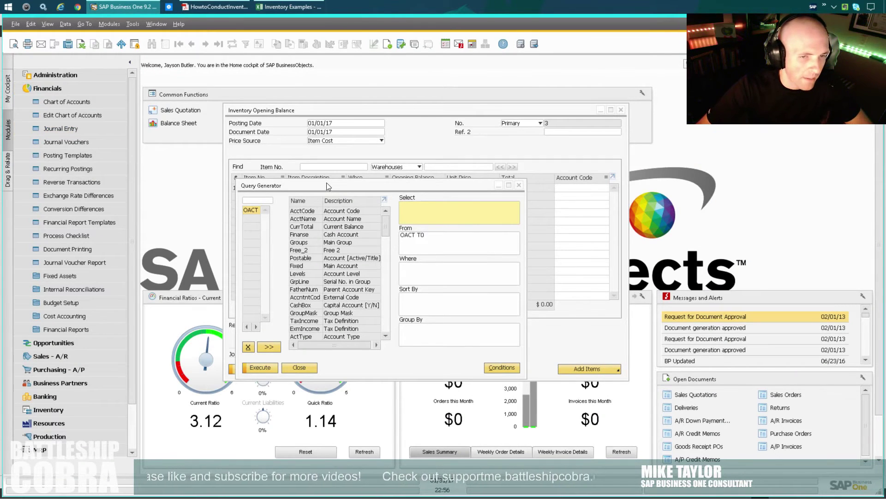
pyautogui.moveTo(327, 184); pyautogui.dragTo(398, 240)
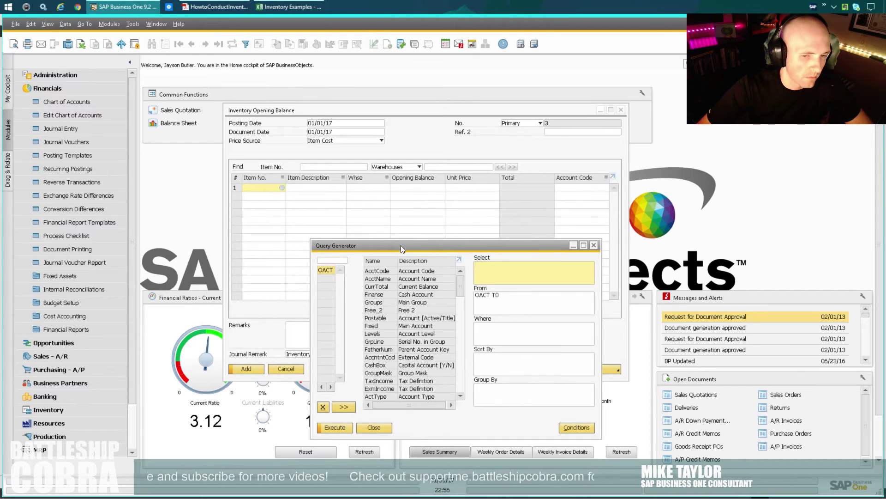
pyautogui.press('Escape')
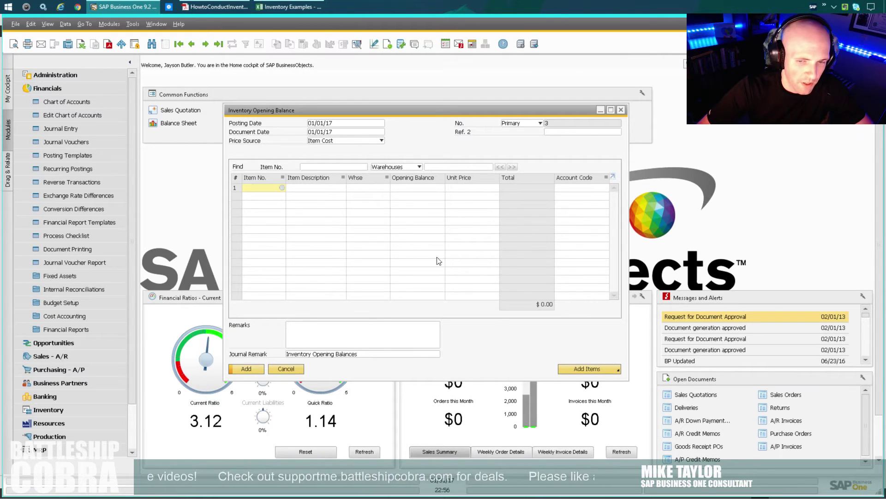
pyautogui.click(580, 368)
pyautogui.click(571, 393)
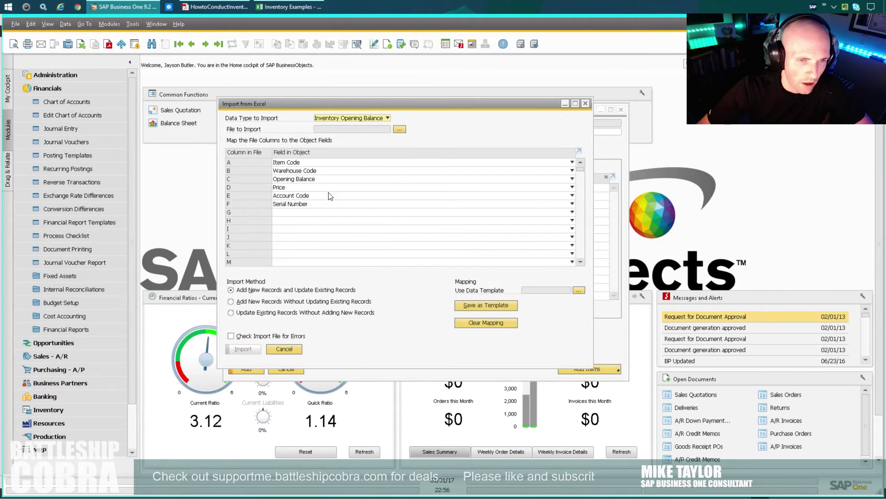
pyautogui.click(287, 205)
pyautogui.click(283, 211)
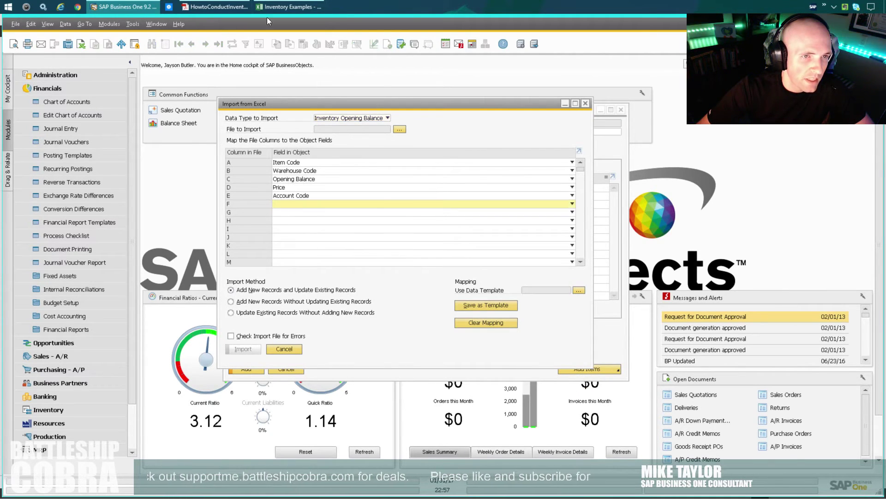
# Check the NON-SERIALIZED headers item, whse, qty, cost and code against the import mapping
pyautogui.click(272, 7)
pyautogui.click(78, 481)
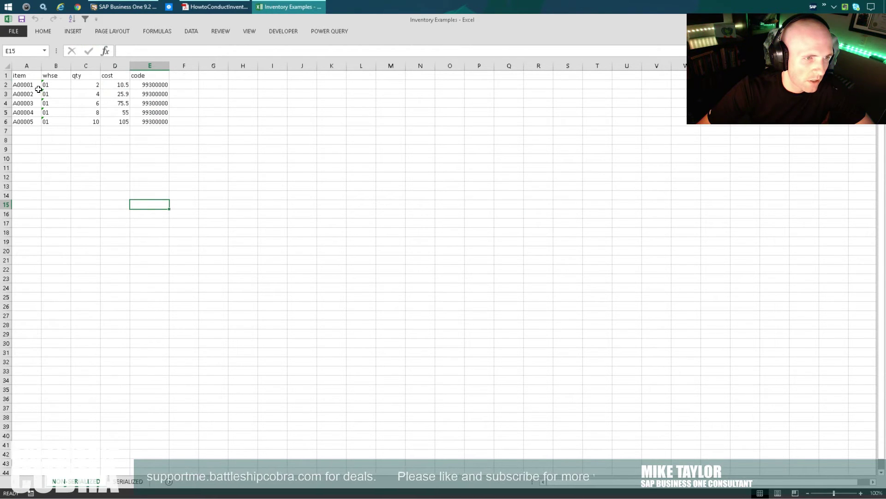
pyautogui.click(22, 76)
pyautogui.click(55, 75)
pyautogui.click(86, 76)
pyautogui.click(111, 75)
pyautogui.click(147, 76)
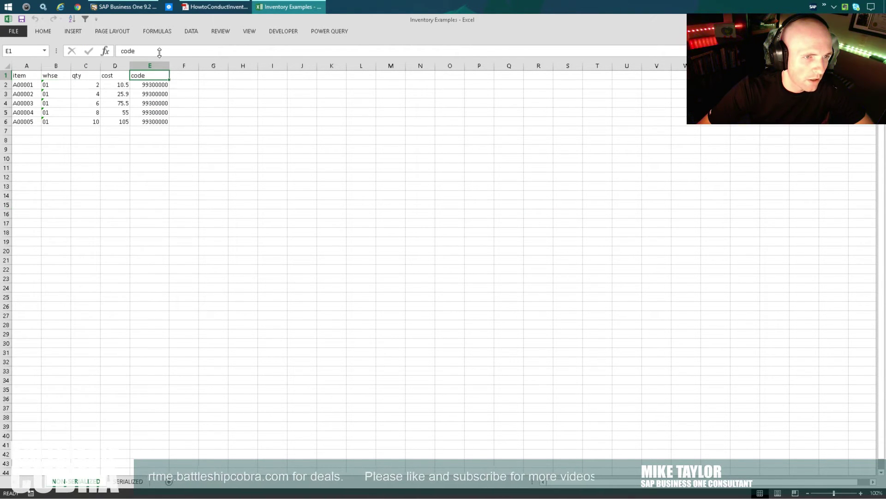
pyautogui.click(139, 10)
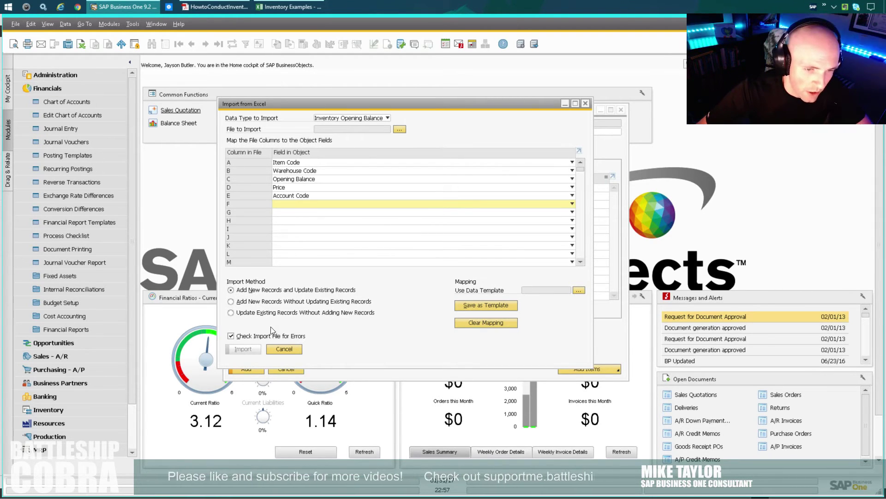
# Import non-serialized.txt from the Desktop with error checking, adding A00001–A00005 totalling $2,067.60
pyautogui.click(400, 130)
pyautogui.click(40, 166)
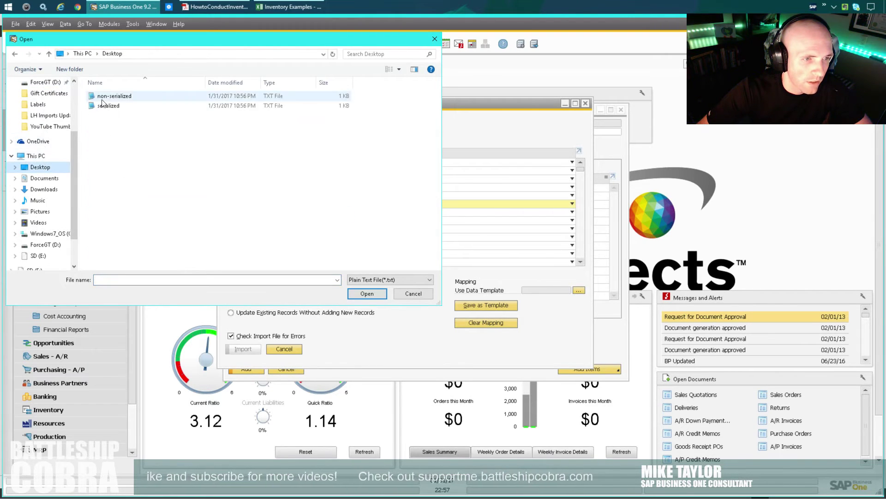
pyautogui.doubleClick(111, 97)
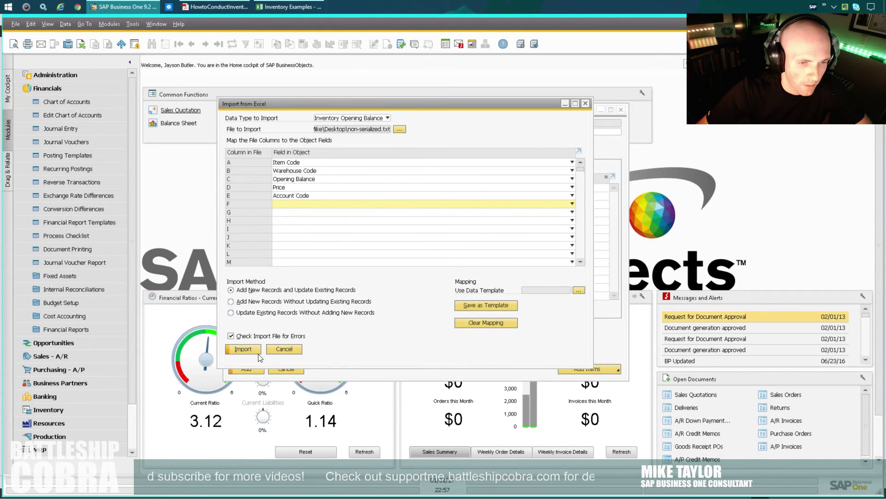
pyautogui.click(243, 349)
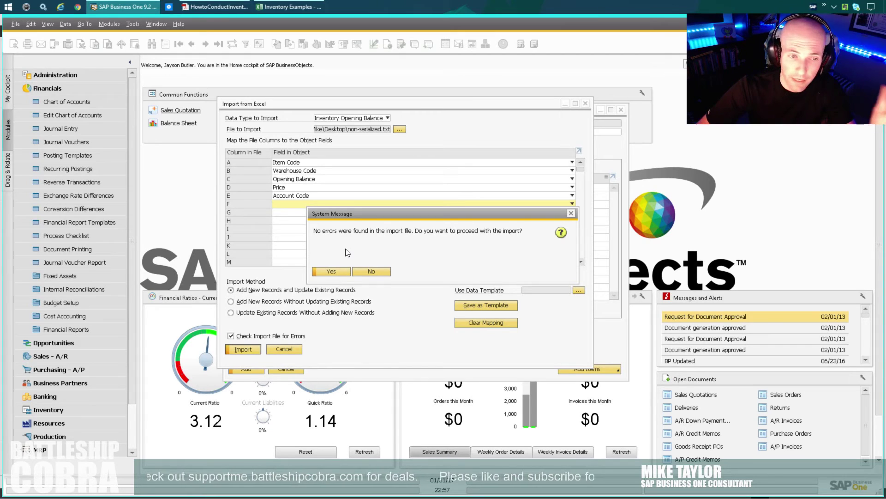
pyautogui.click(325, 271)
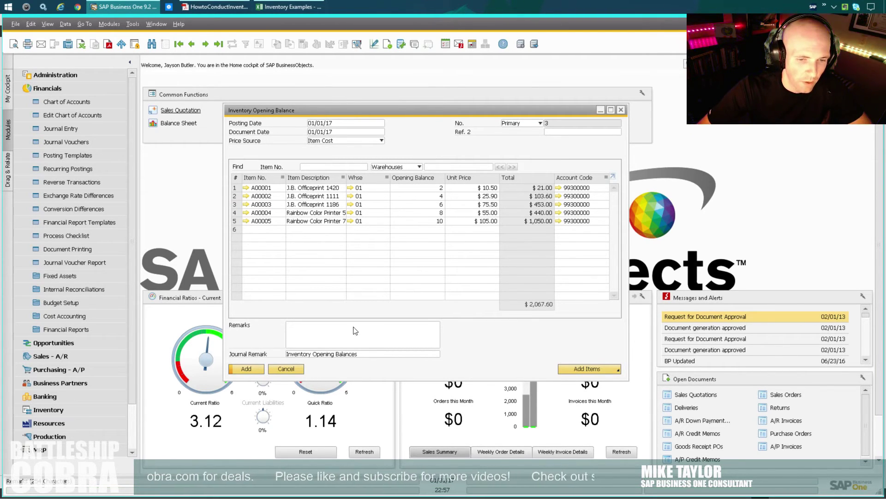
# Start an item import and map column F to Serial Number after checking the SERIALIZED sheet
pyautogui.click(576, 367)
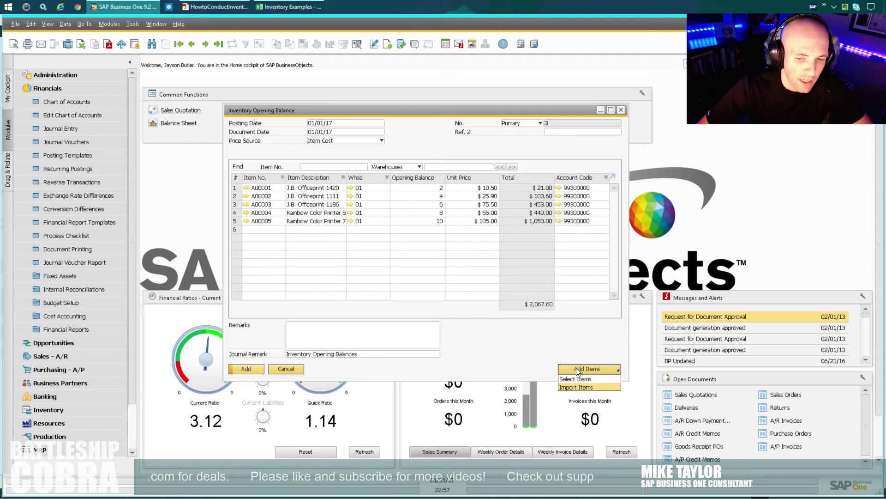
pyautogui.click(566, 388)
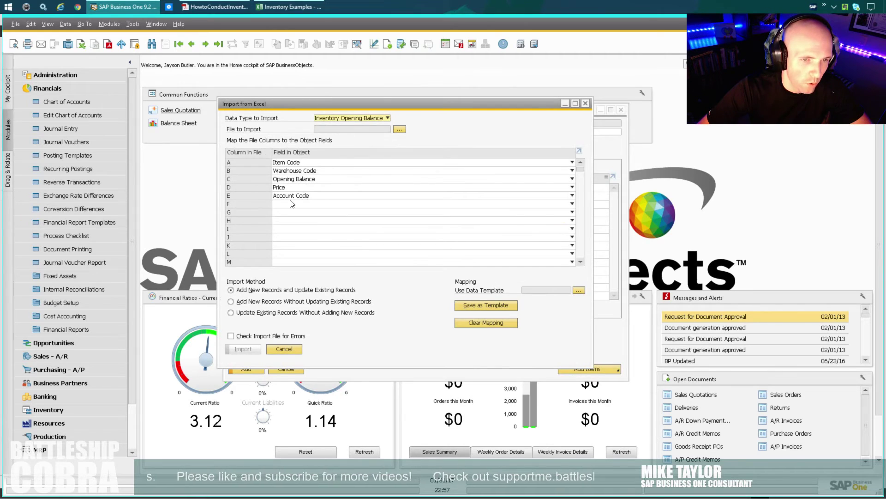
pyautogui.click(289, 7)
pyautogui.hotkey('ctrl', 'pagedown')
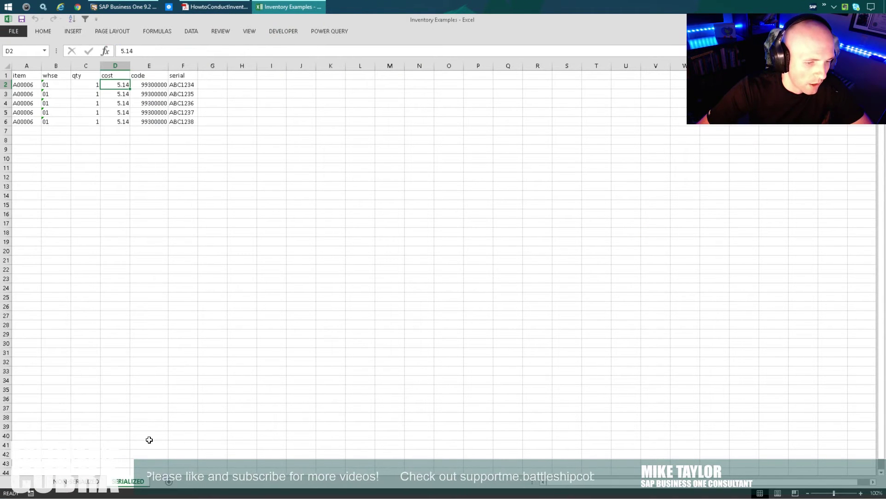
pyautogui.moveTo(184, 75); pyautogui.dragTo(184, 121)
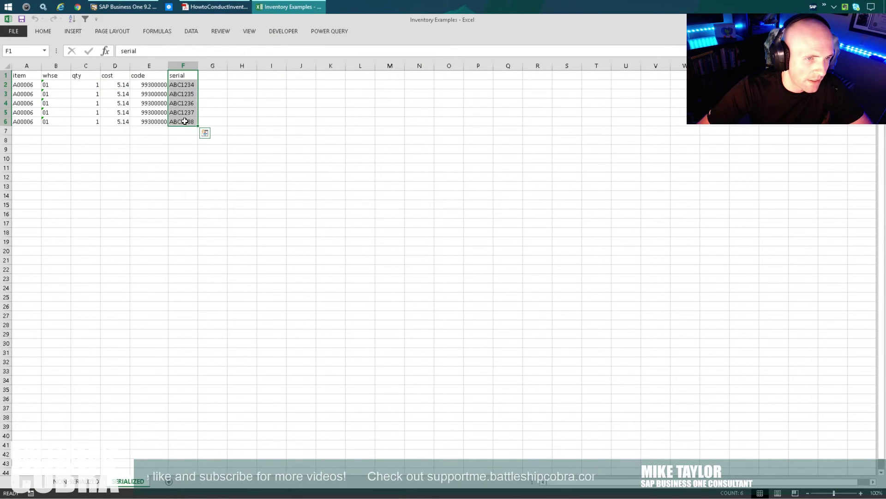
pyautogui.click(127, 7)
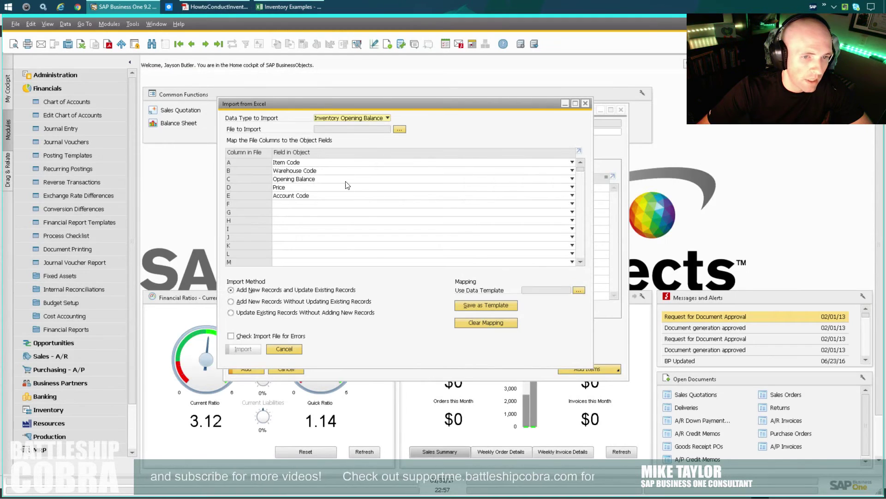
pyautogui.click(287, 204)
pyautogui.click(286, 249)
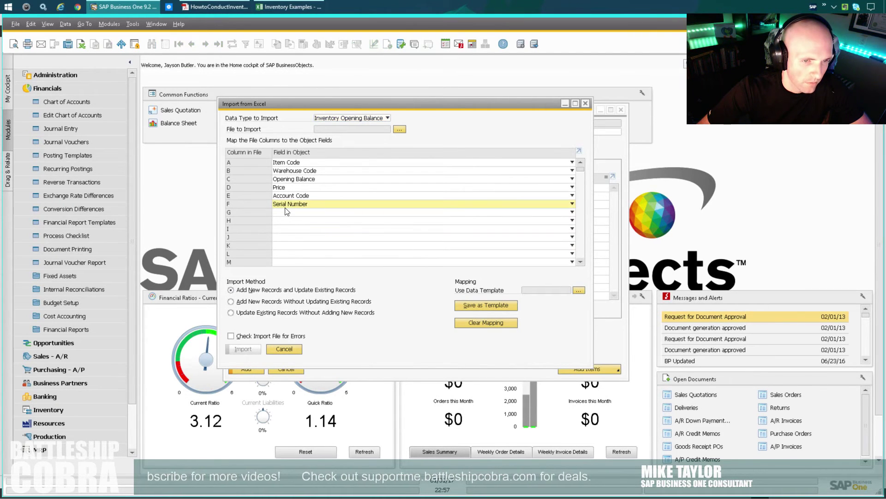
# Import serialized.txt from the Desktop, adding A00006 as five serialized units at $5.14
pyautogui.click(400, 129)
pyautogui.click(40, 170)
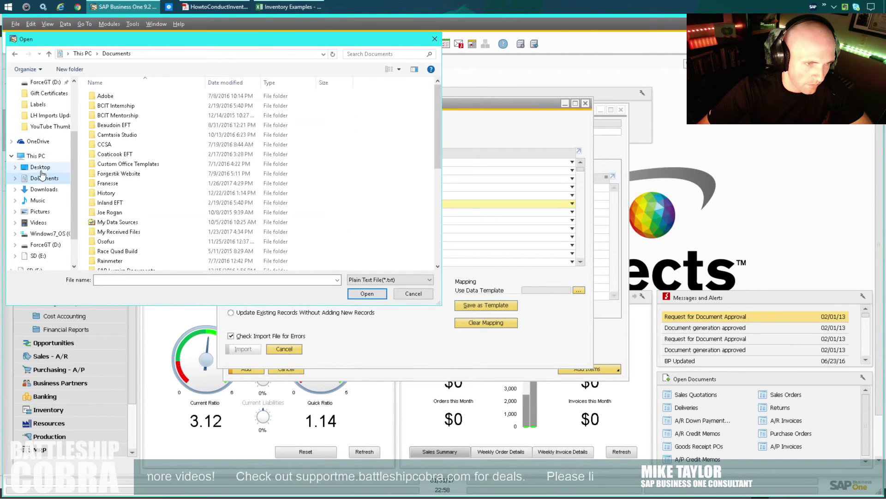
pyautogui.doubleClick(111, 105)
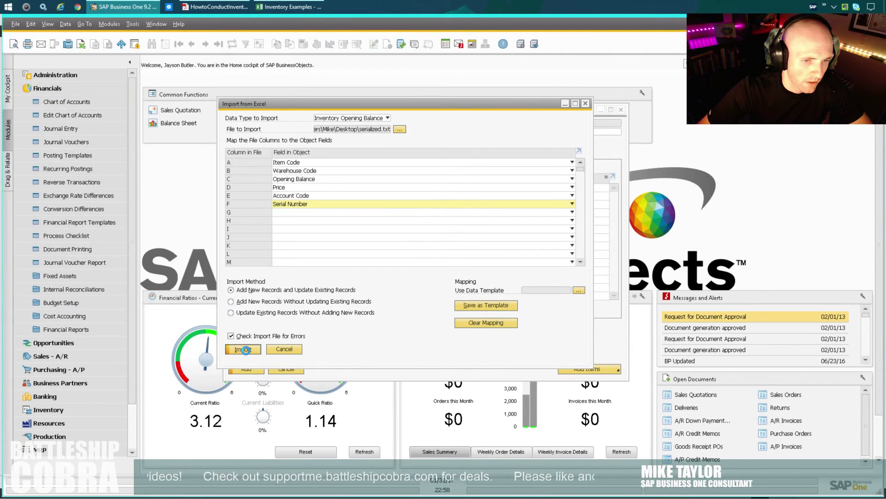
pyautogui.click(243, 349)
pyautogui.click(342, 270)
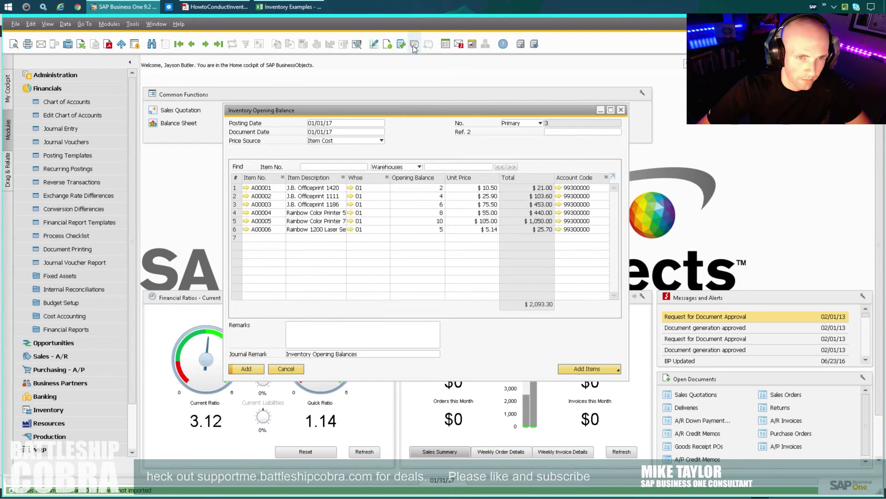
# Preview the journal entry and compare serials, quantities and costs on the SERIALIZED sheet
pyautogui.click(359, 43)
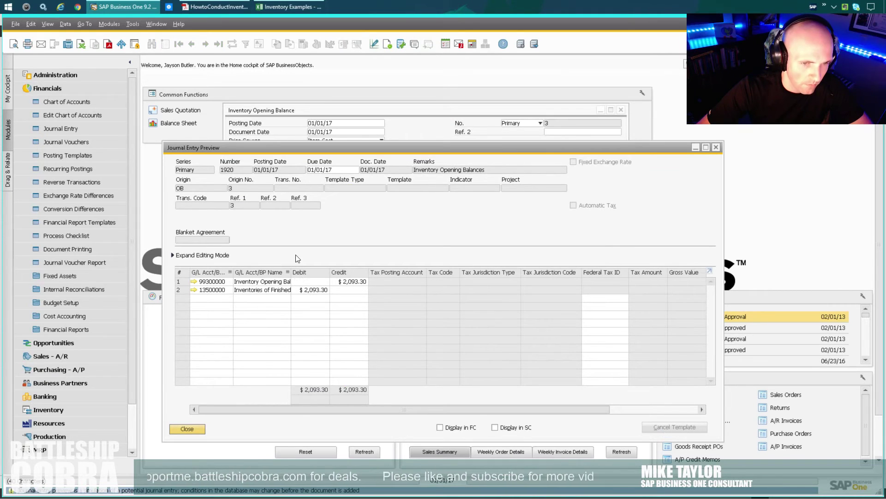
pyautogui.click(291, 7)
pyautogui.moveTo(183, 85); pyautogui.dragTo(183, 121)
pyautogui.click(183, 149)
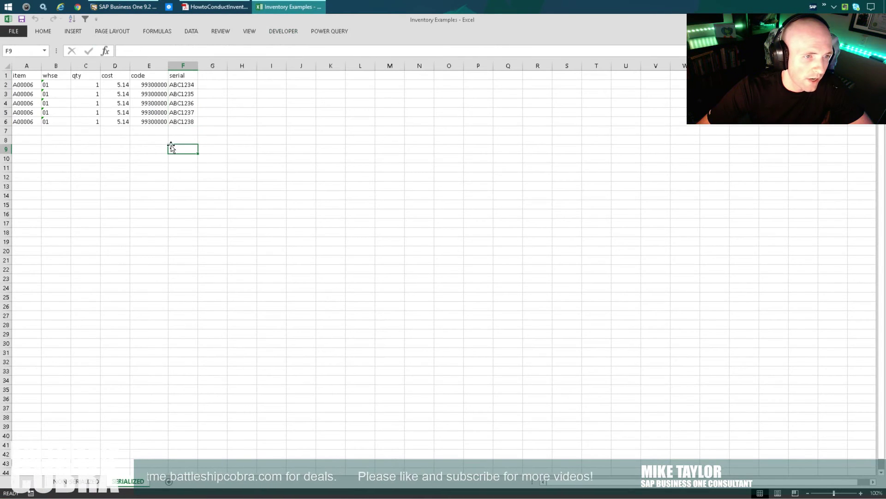
pyautogui.click(79, 86)
pyautogui.click(116, 86)
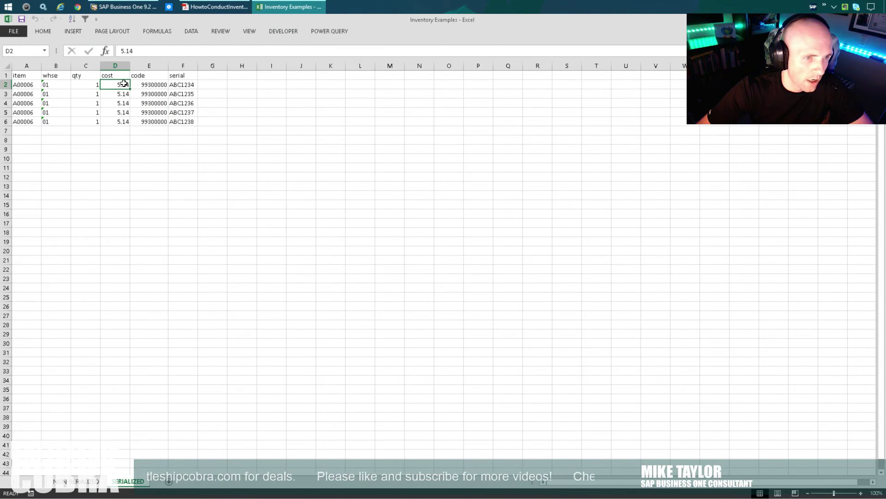
pyautogui.moveTo(124, 83); pyautogui.dragTo(127, 120)
pyautogui.click(149, 352)
# Check quantities and costs on the NON-SERIALIZED sheet, then close the journal entry preview
pyautogui.click(76, 481)
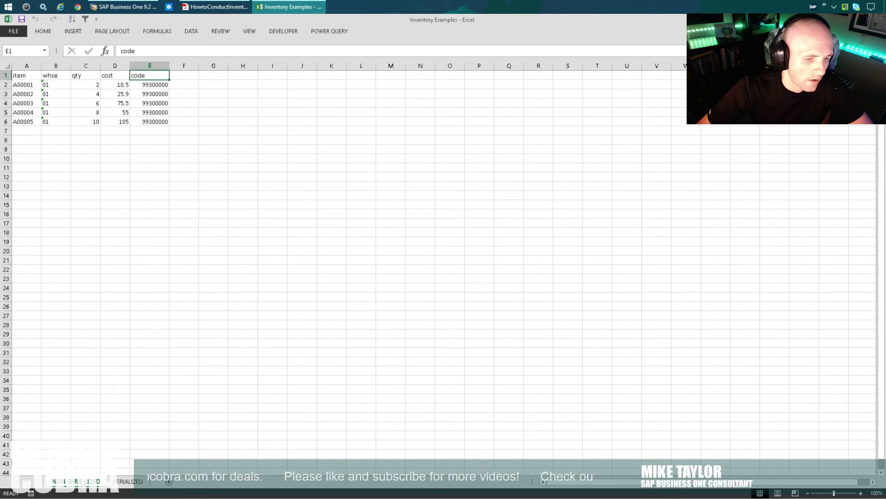
pyautogui.click(83, 84)
pyautogui.click(123, 86)
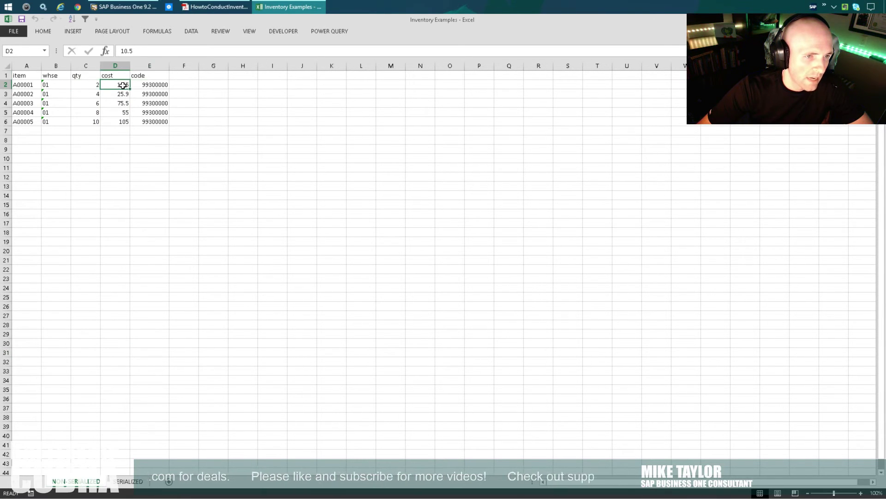
pyautogui.moveTo(115, 123); pyautogui.dragTo(95, 85)
pyautogui.click(148, 191)
pyautogui.click(125, 481)
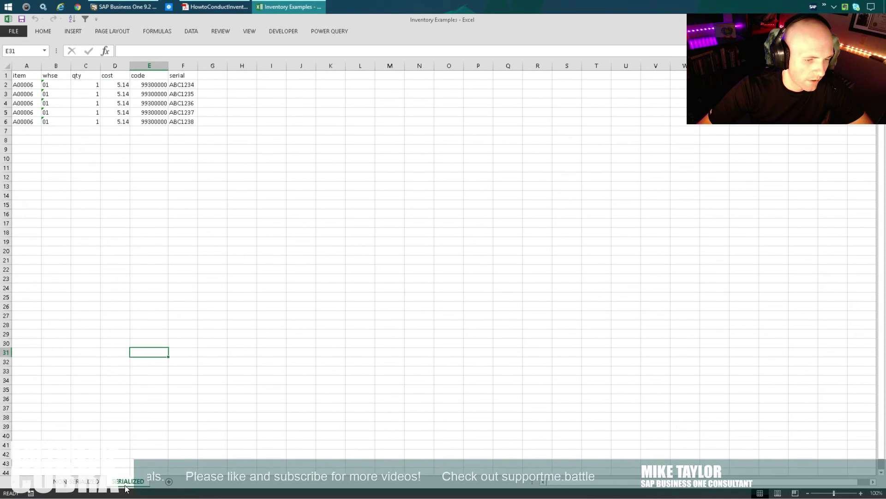
pyautogui.click(124, 7)
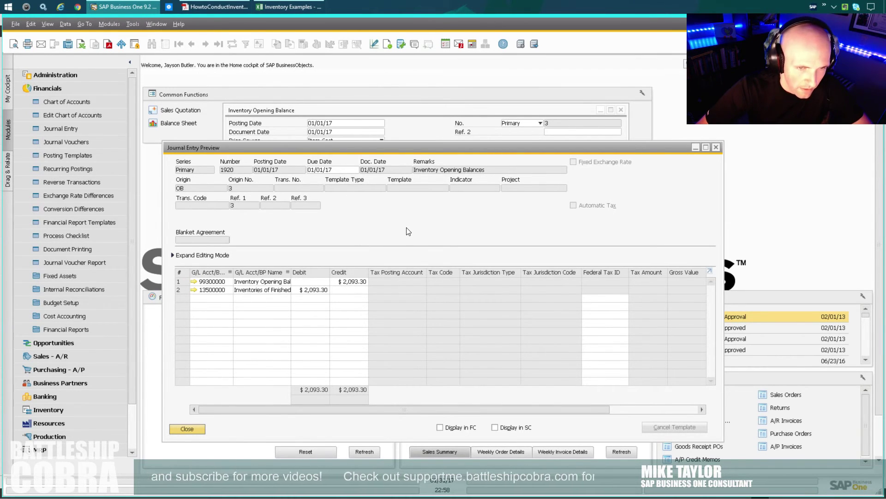
pyautogui.press('Escape')
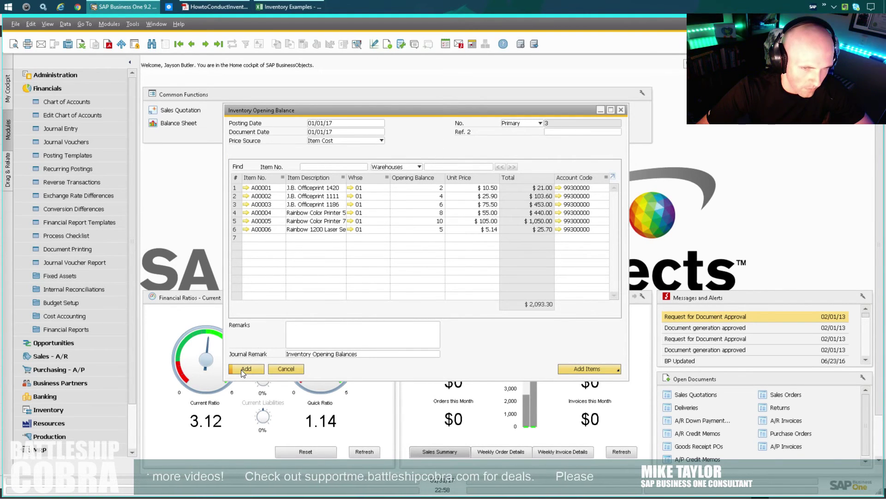
# Review A00006's serial numbers ABC1234–ABC1238, then cancel the opening balance without adding it
pyautogui.rightClick(307, 234)
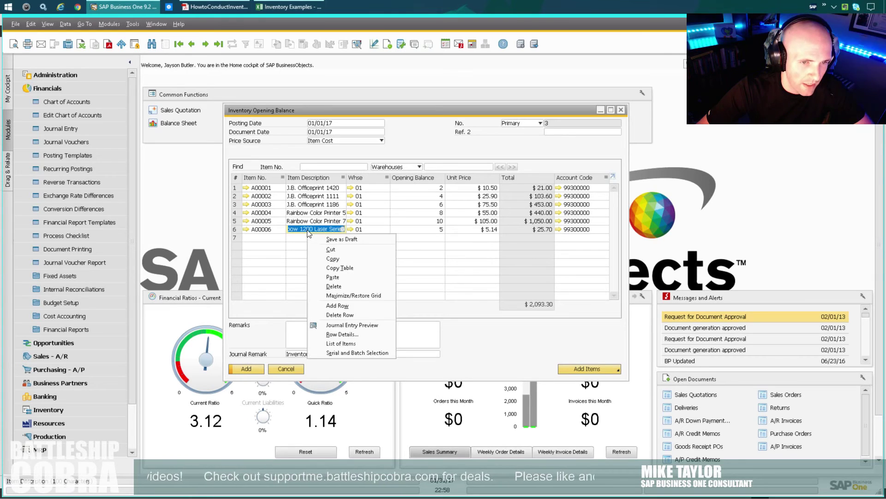
pyautogui.click(347, 353)
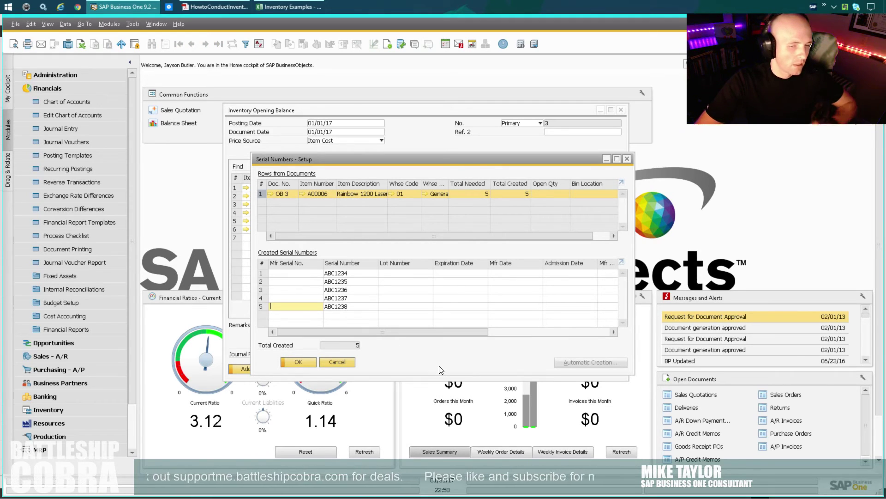
pyautogui.click(339, 363)
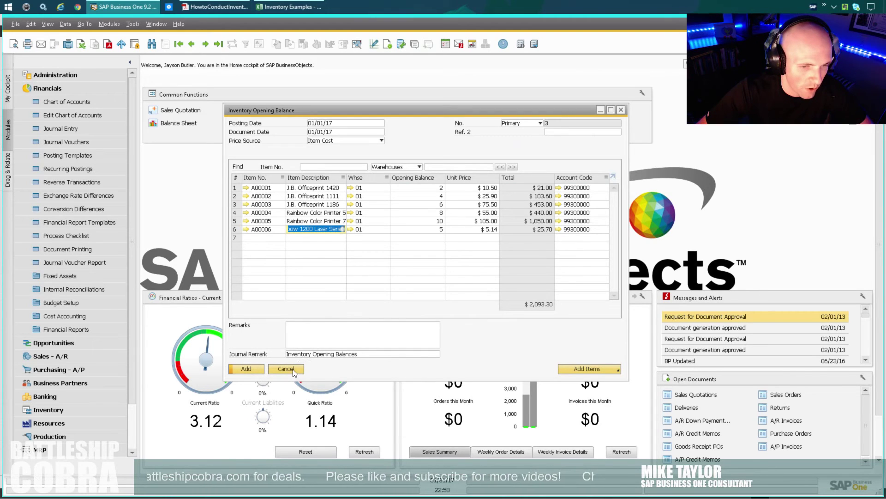
pyautogui.click(293, 370)
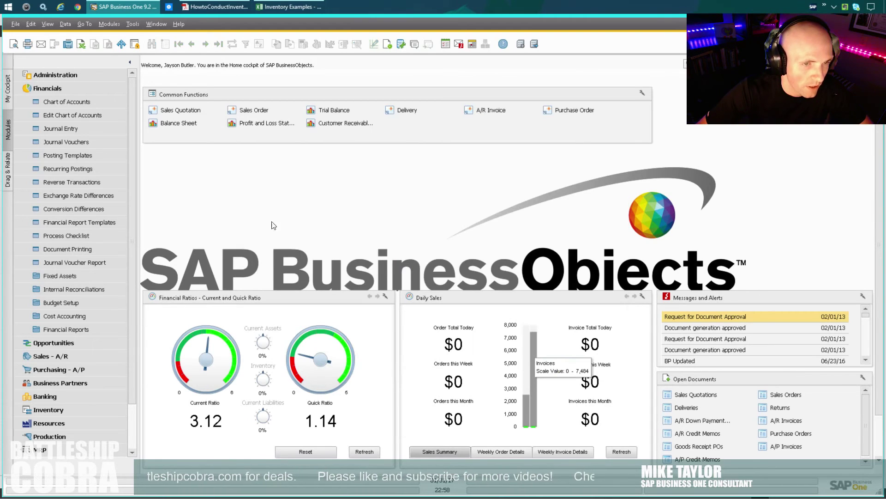
# Go to Inventory > Inventory Transactions > Inventory Counting Transactions and open a new Inventory Posting
pyautogui.click(68, 289)
pyautogui.click(61, 88)
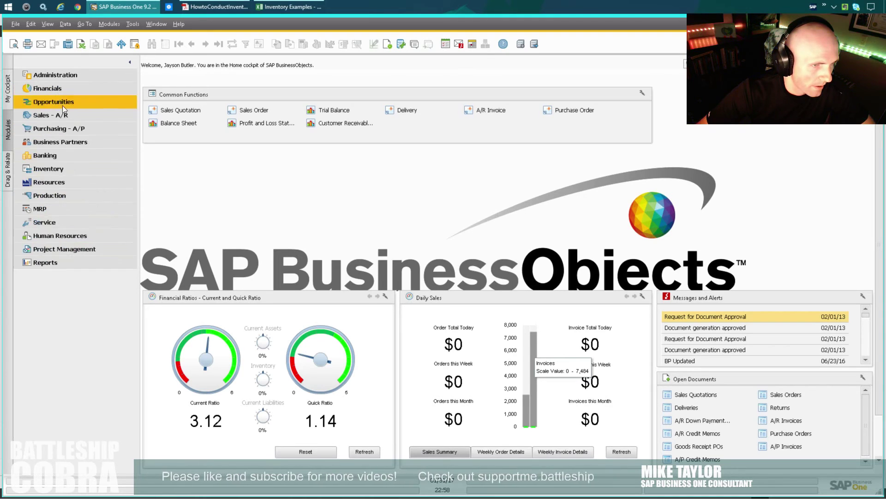
pyautogui.click(51, 171)
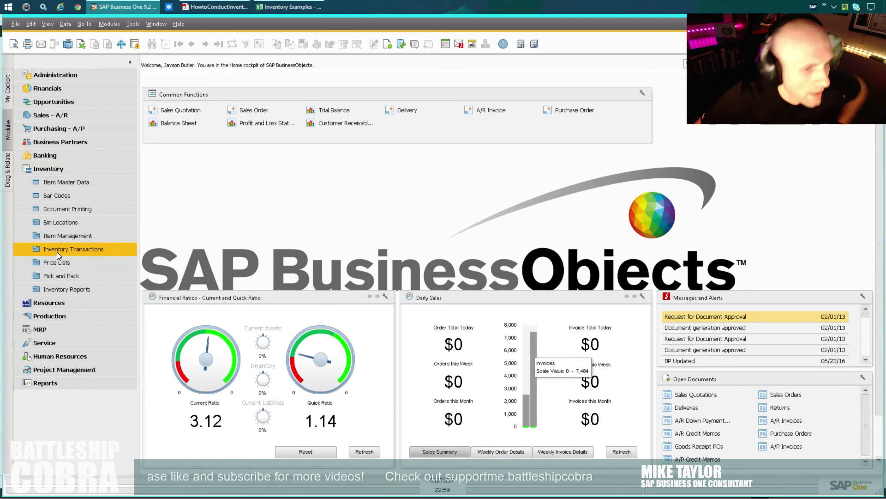
pyautogui.click(57, 251)
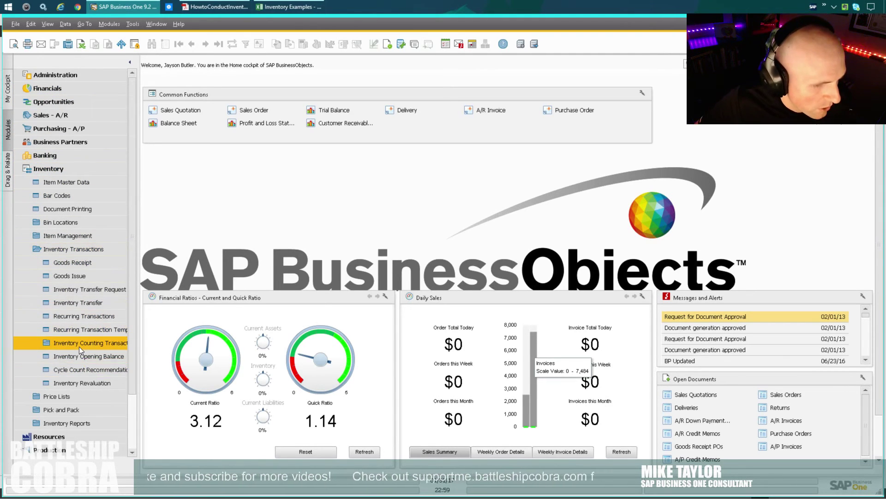
pyautogui.click(79, 343)
pyautogui.click(80, 370)
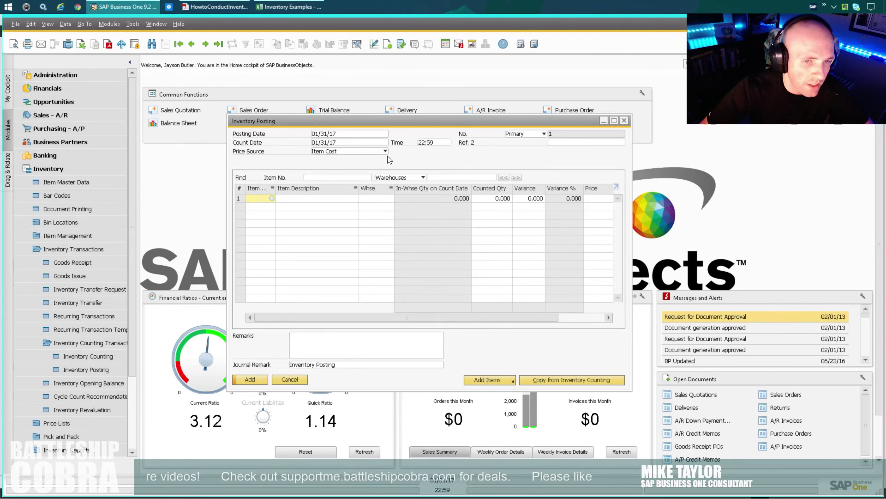
# Choose Import Items with Check Import File for Errors ticked, reviewing the NON-SERIALIZED sheet
pyautogui.click(485, 378)
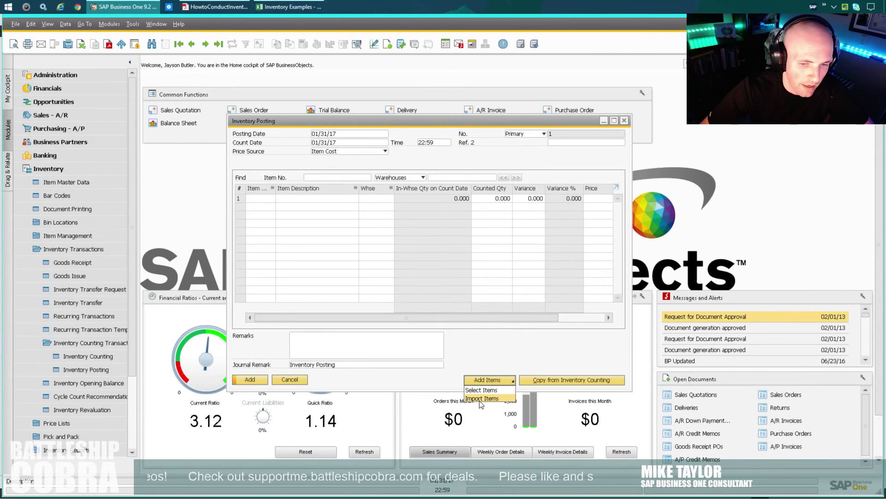
pyautogui.click(487, 390)
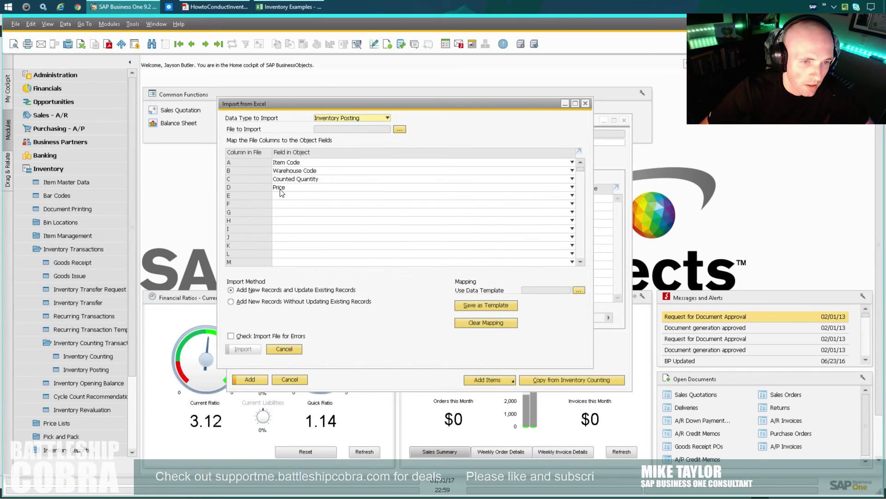
pyautogui.click(262, 334)
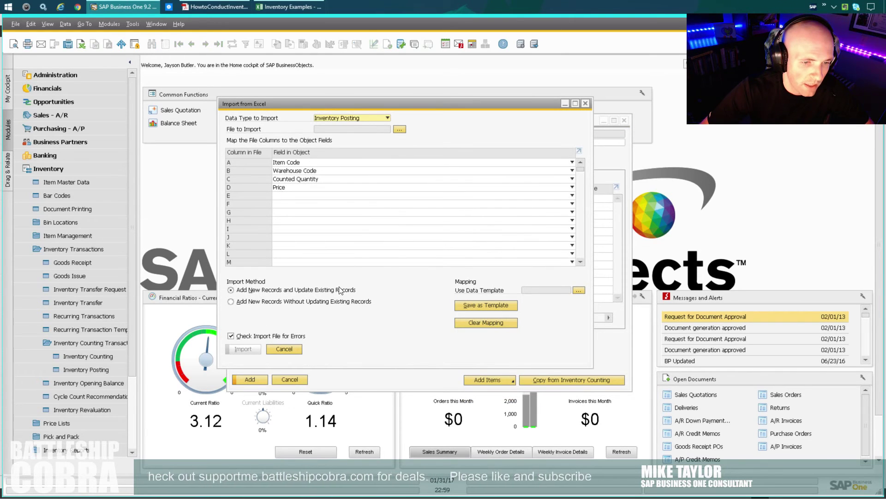
pyautogui.click(399, 129)
pyautogui.press('Escape')
pyautogui.click(289, 7)
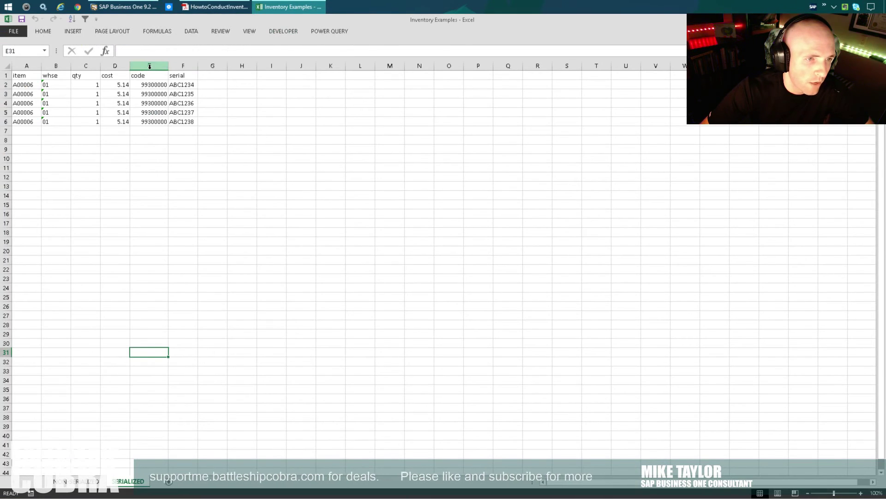
pyautogui.click(60, 481)
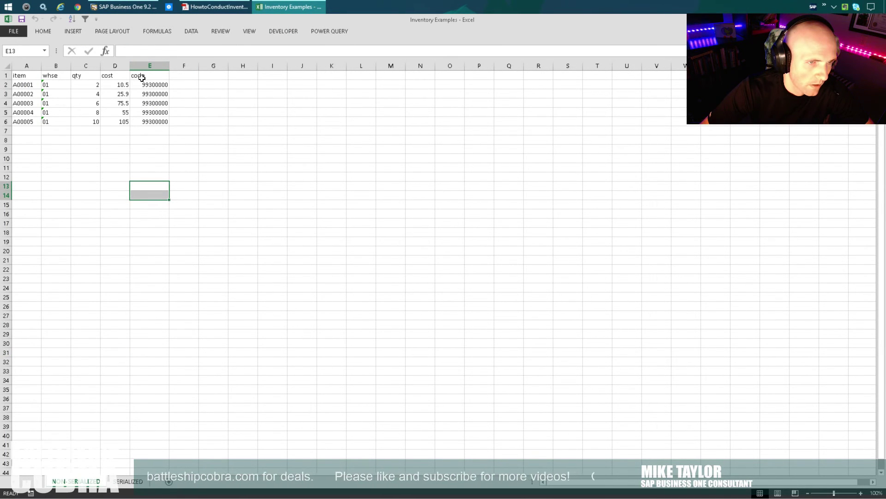
pyautogui.click(125, 6)
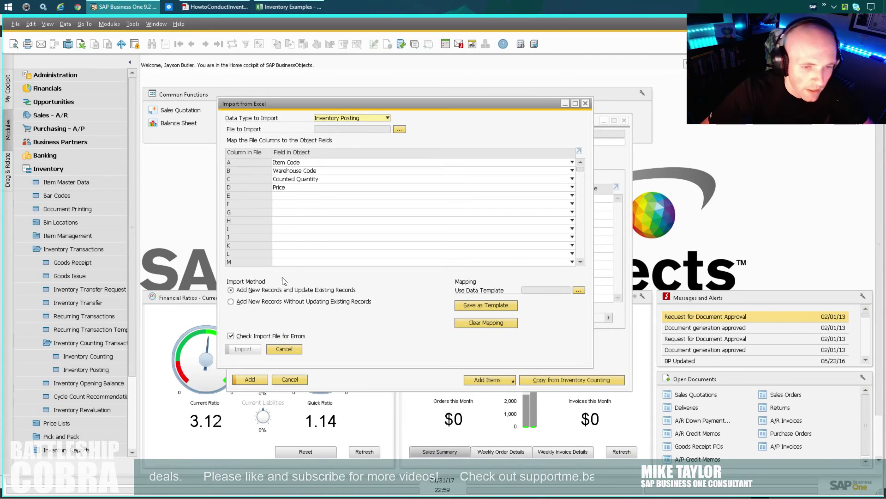
# Import non-serialized.txt from the Desktop, adding A00001–A00005 with counted quantities totalling 30
pyautogui.click(400, 129)
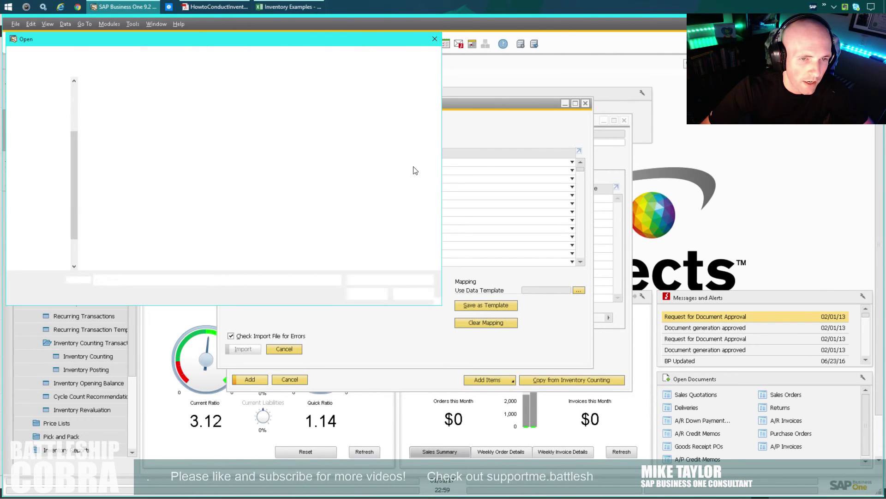
pyautogui.click(27, 165)
pyautogui.doubleClick(112, 95)
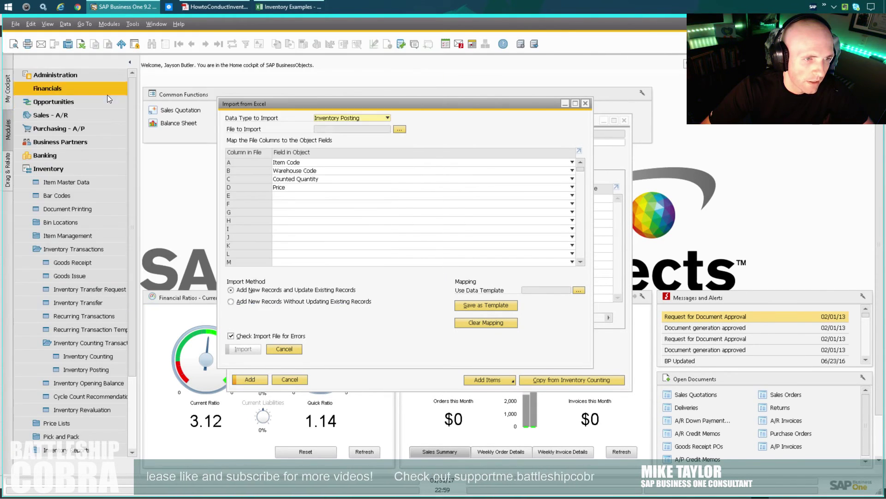
pyautogui.click(243, 349)
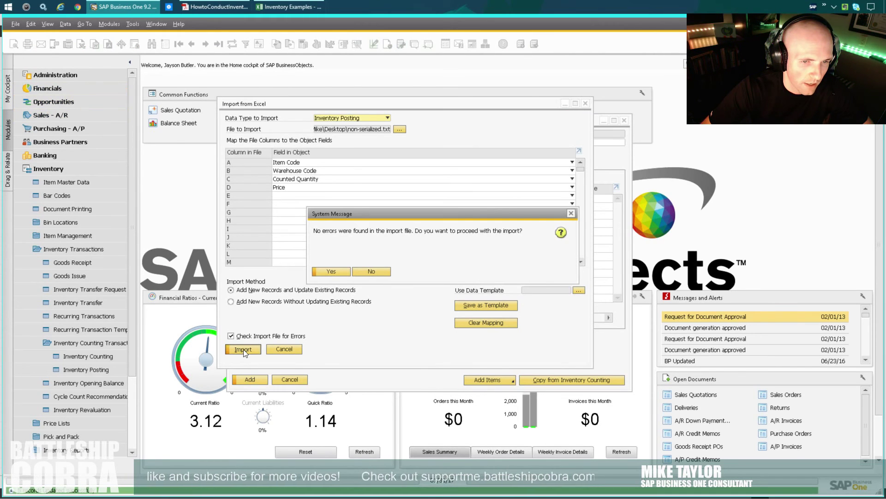
pyautogui.click(331, 271)
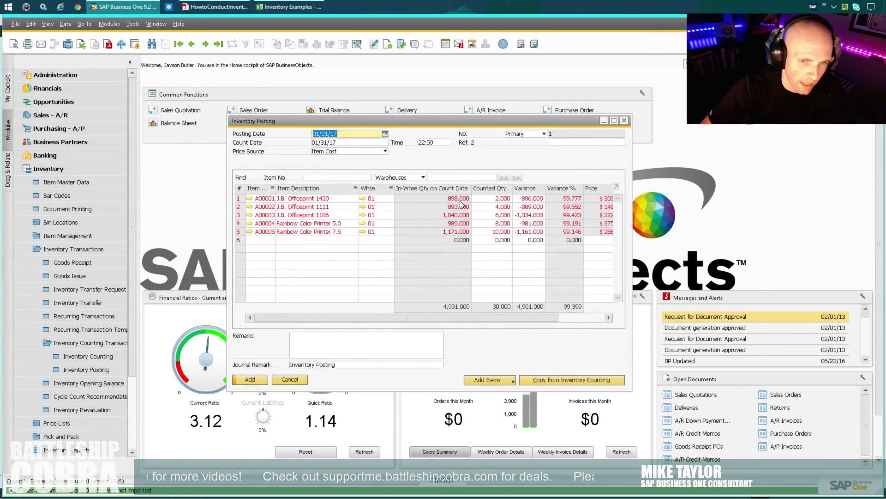
pyautogui.click(495, 198)
pyautogui.click(496, 224)
pyautogui.press('Up')
pyautogui.press('Up')
pyautogui.press('Up')
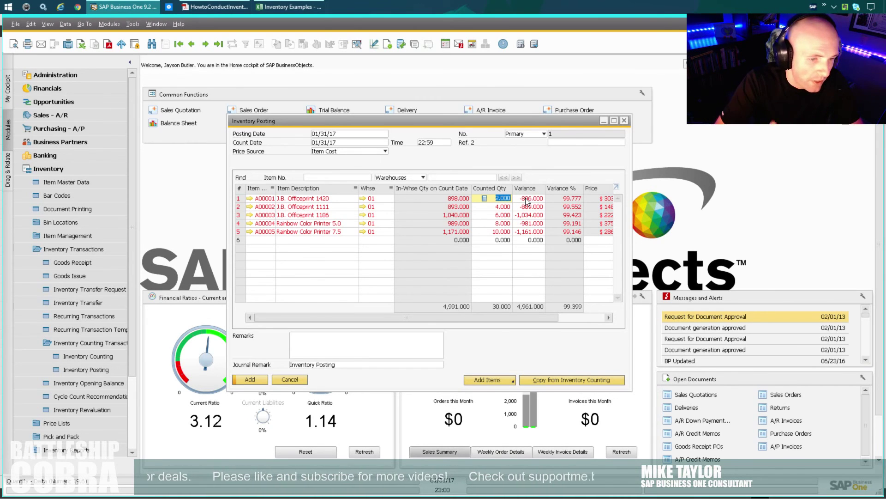
pyautogui.click(215, 7)
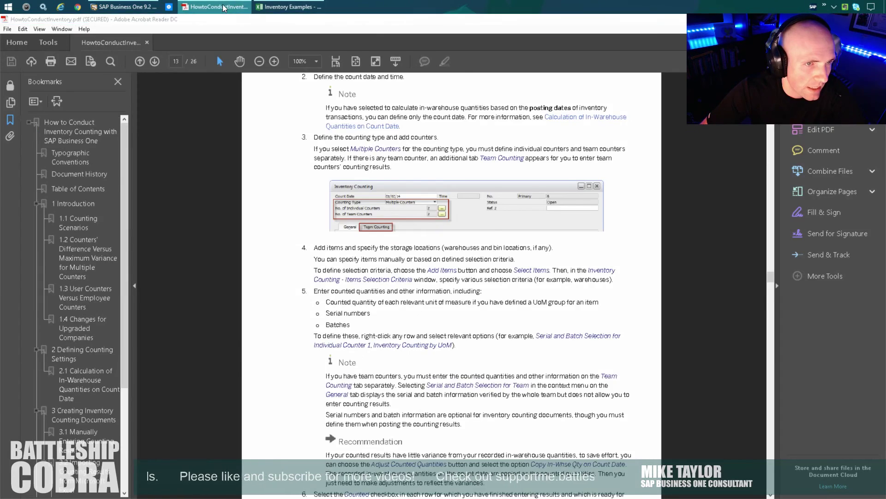
pyautogui.click(125, 6)
pyautogui.click(81, 357)
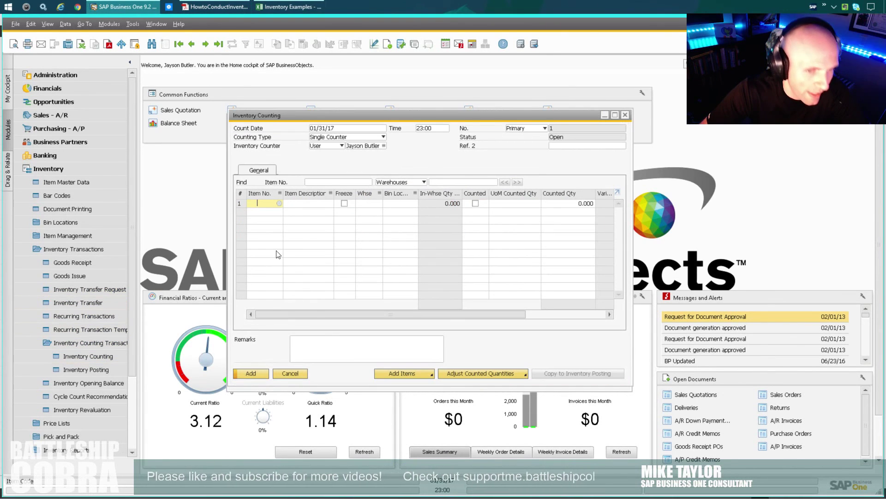
pyautogui.moveTo(464, 117); pyautogui.dragTo(332, 117)
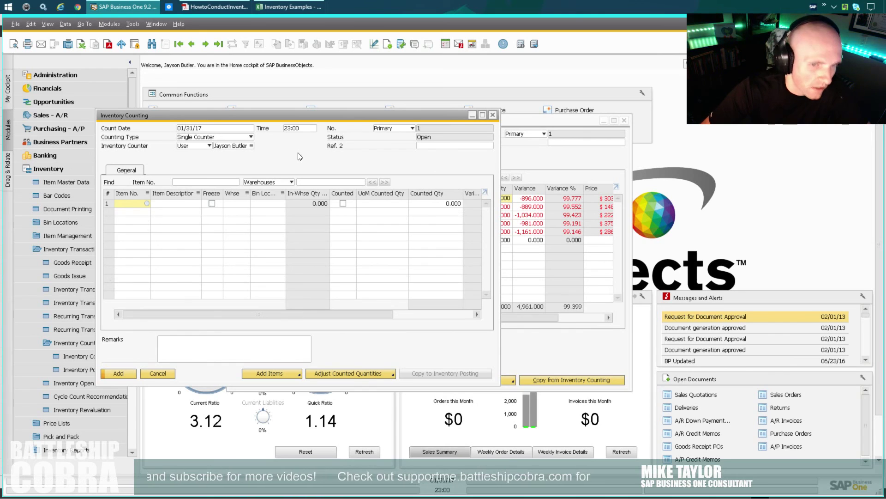
pyautogui.press('Escape')
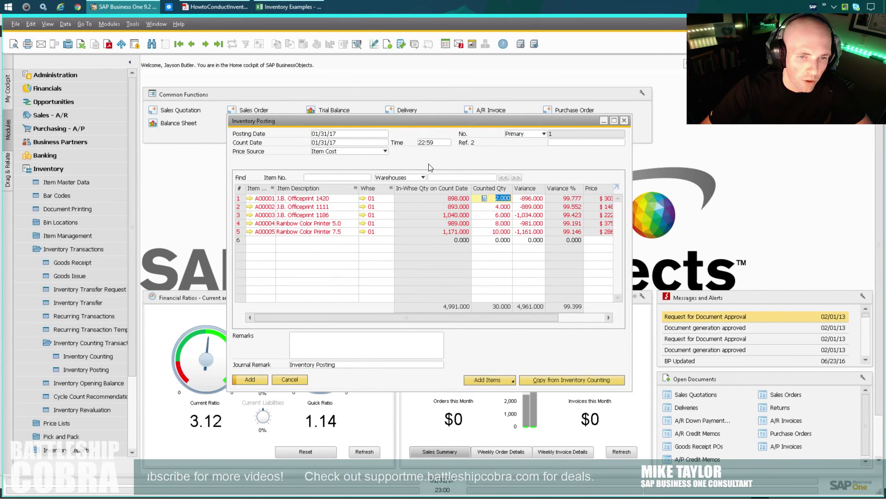